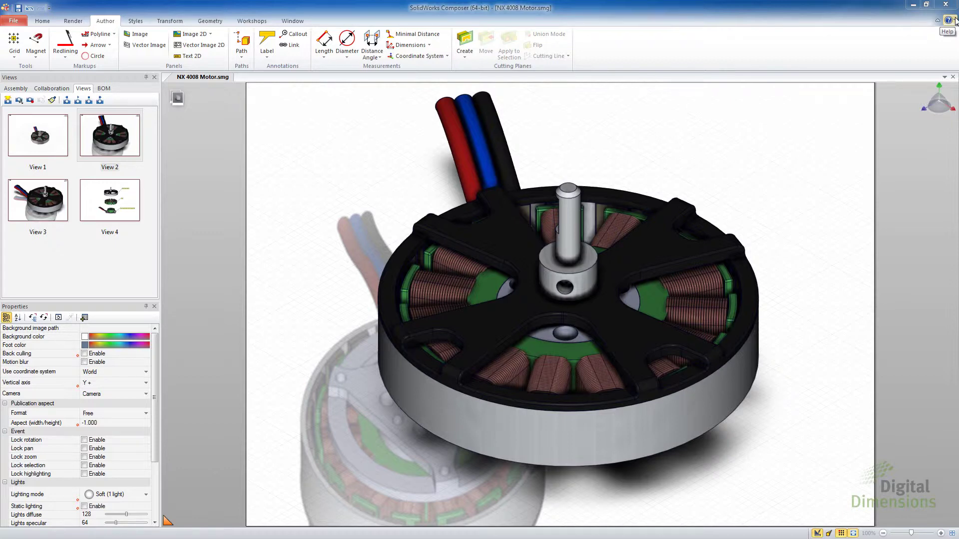
- Check the installed Composer version (2014 SP1.0) in the About box, then close it
click(955, 21)
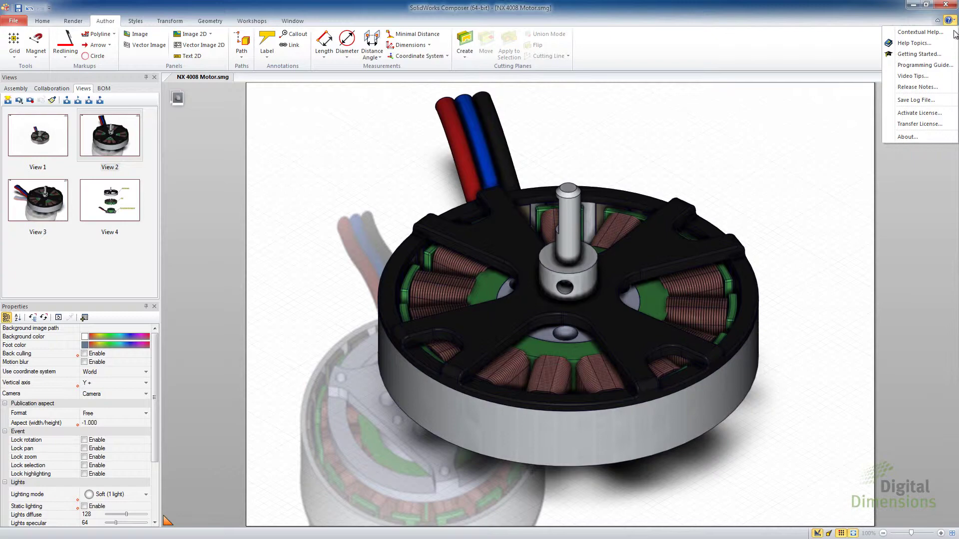
click(916, 137)
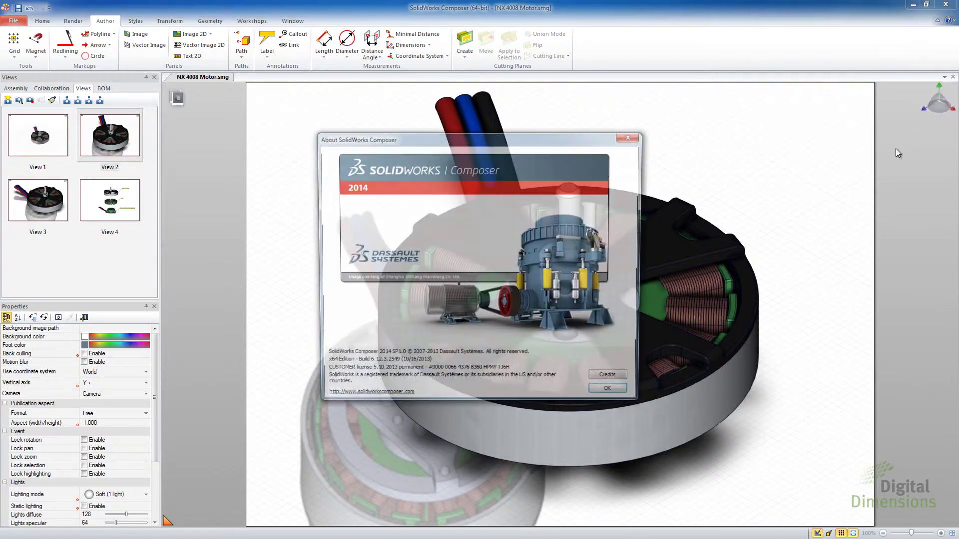
drag(510, 131, 573, 49)
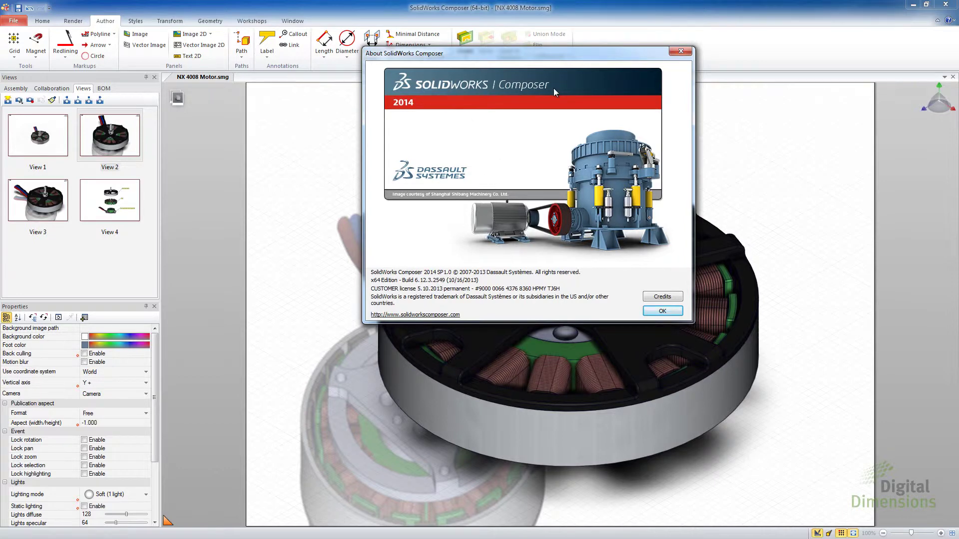
click(662, 311)
- Reopen the Help menu, then dismiss it to clear the motor view
click(948, 20)
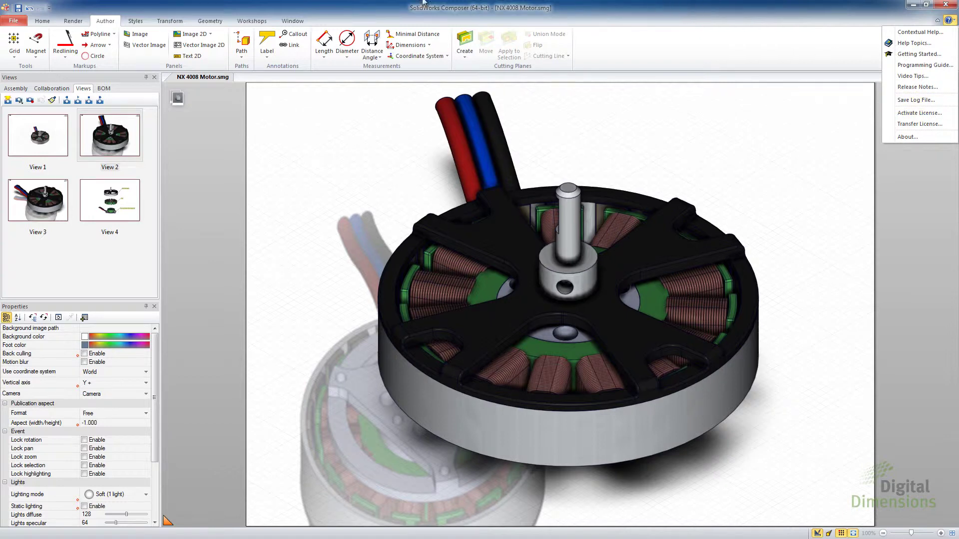
click(536, 7)
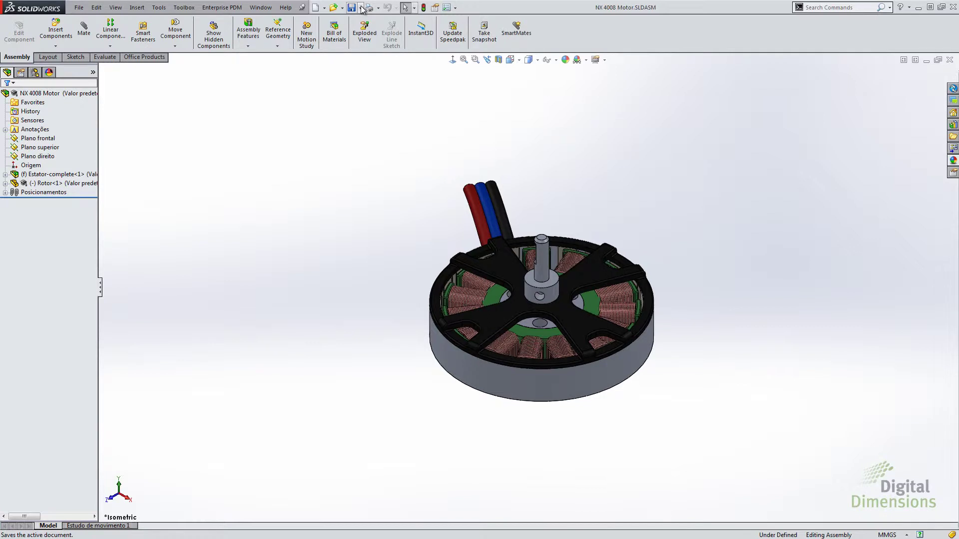
- Tick Start Up for the SolidWorks Composer add-in in the Add-Ins manager and confirm
click(455, 8)
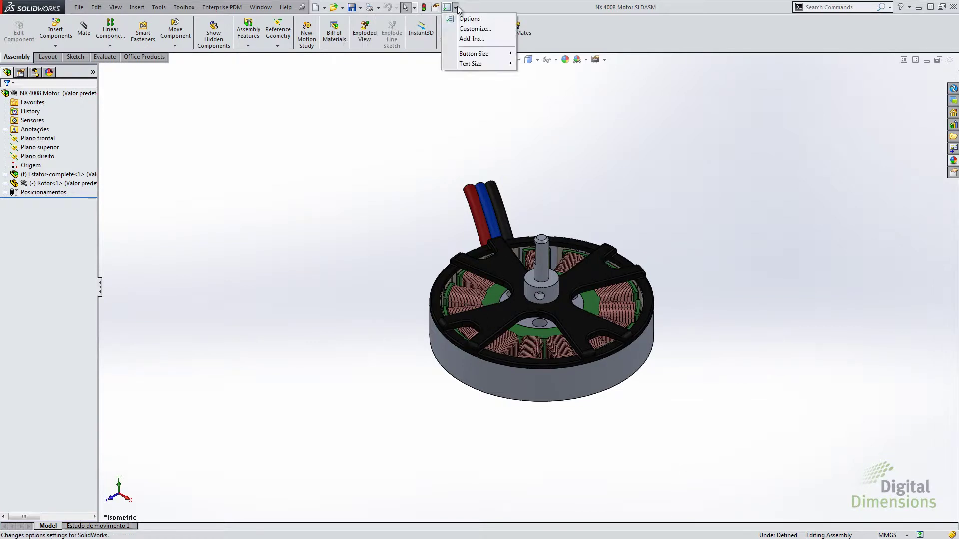
click(468, 40)
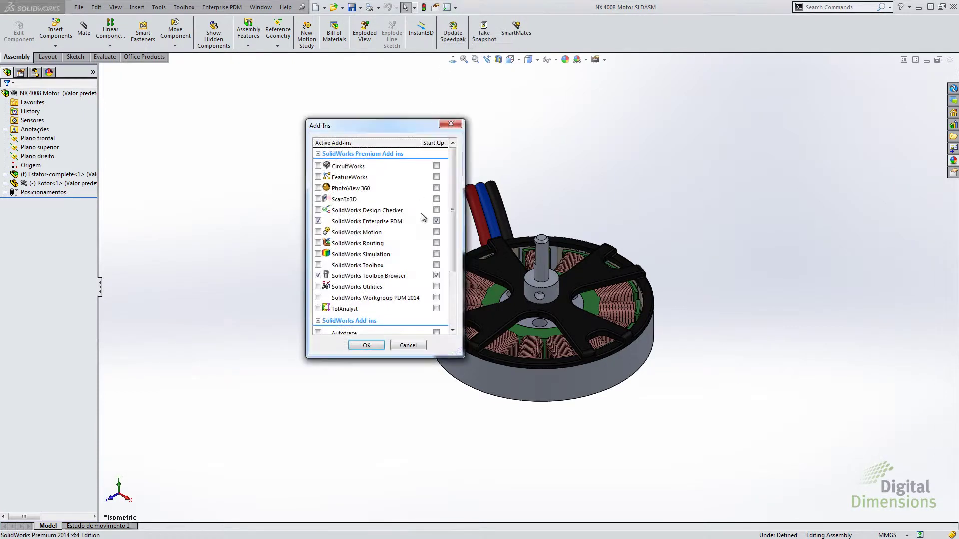
scroll(456, 235, down, 3)
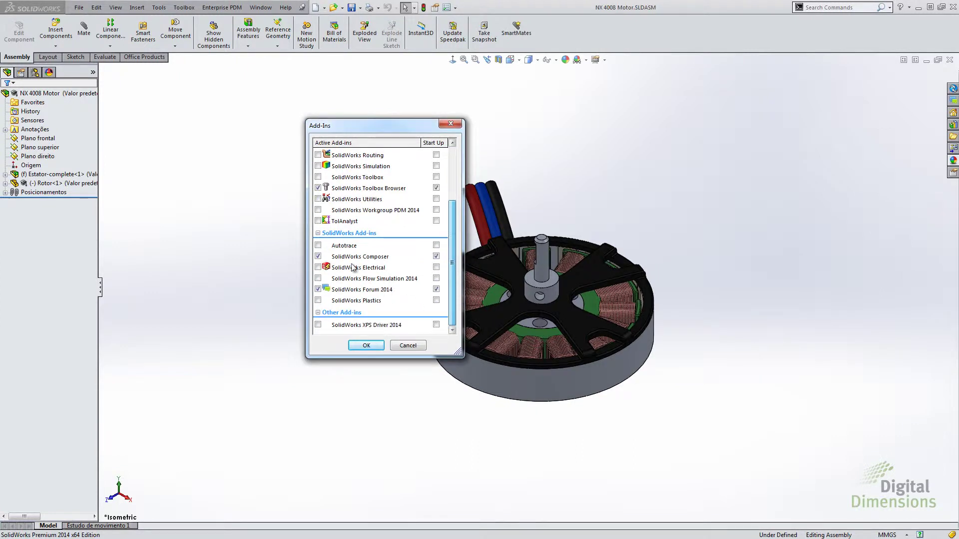
click(437, 256)
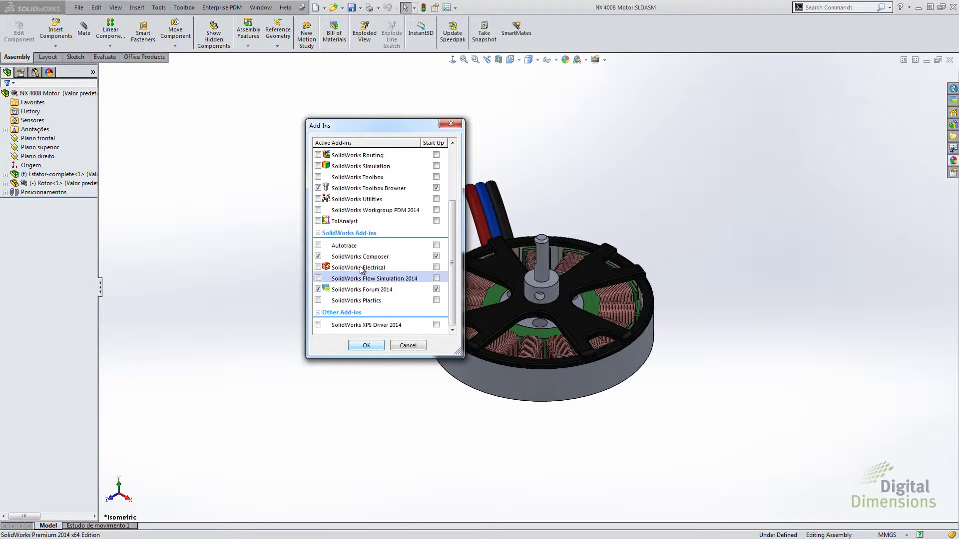
click(365, 346)
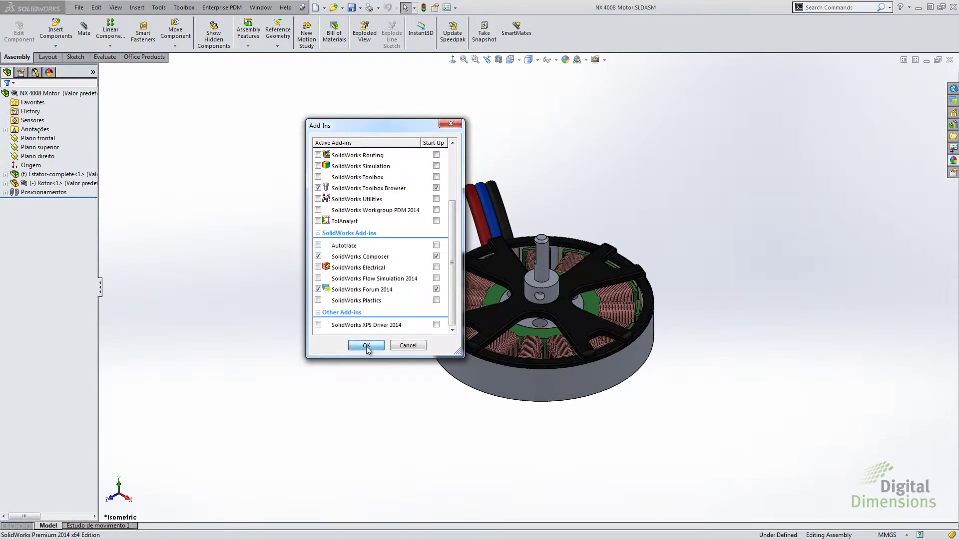
click(361, 9)
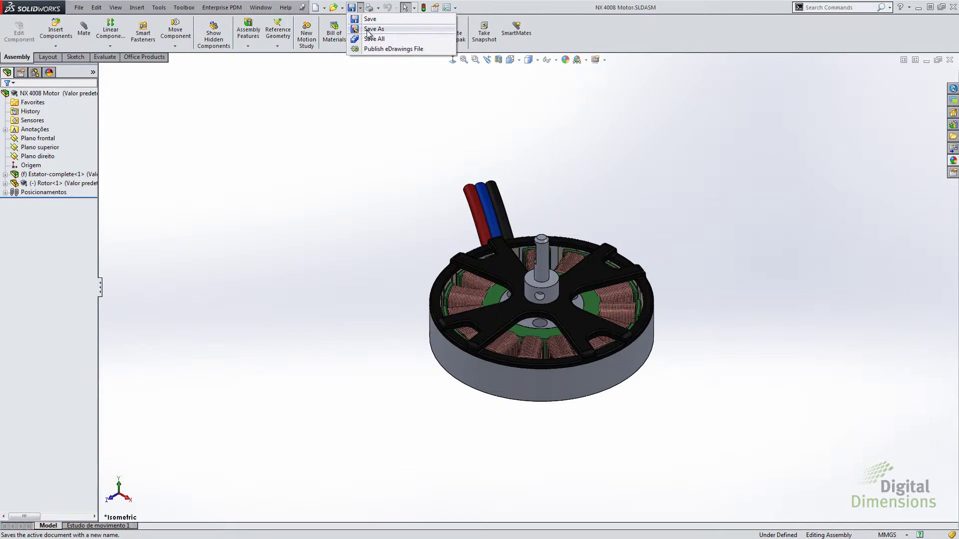
click(369, 29)
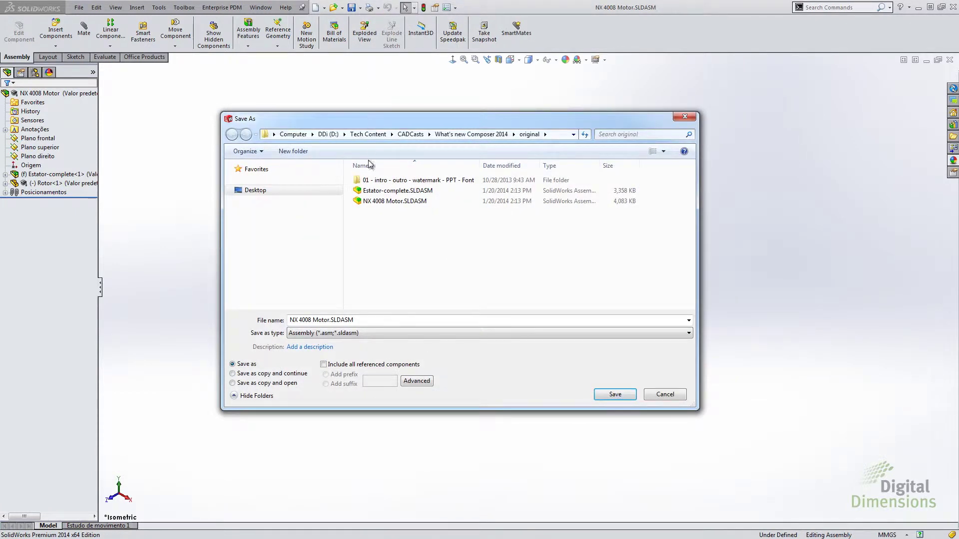
click(369, 333)
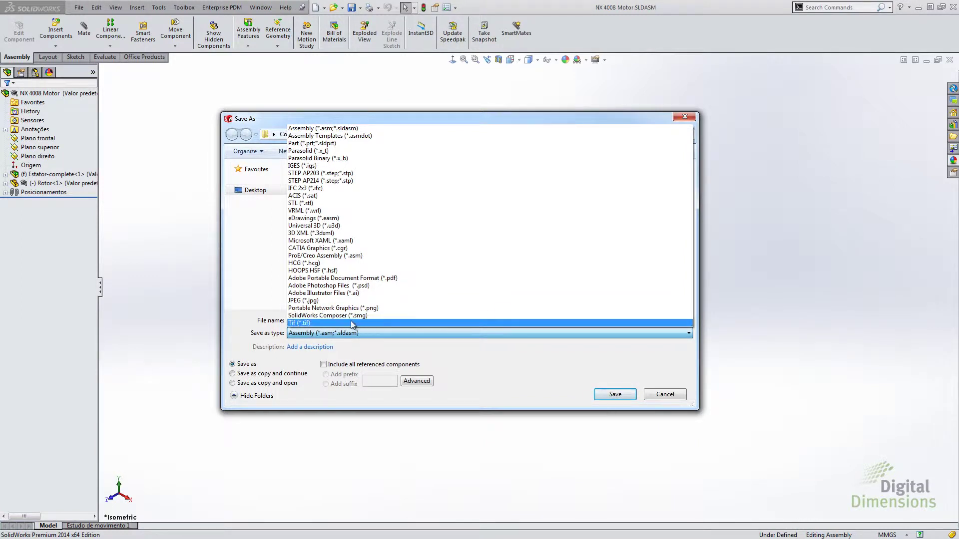
click(343, 316)
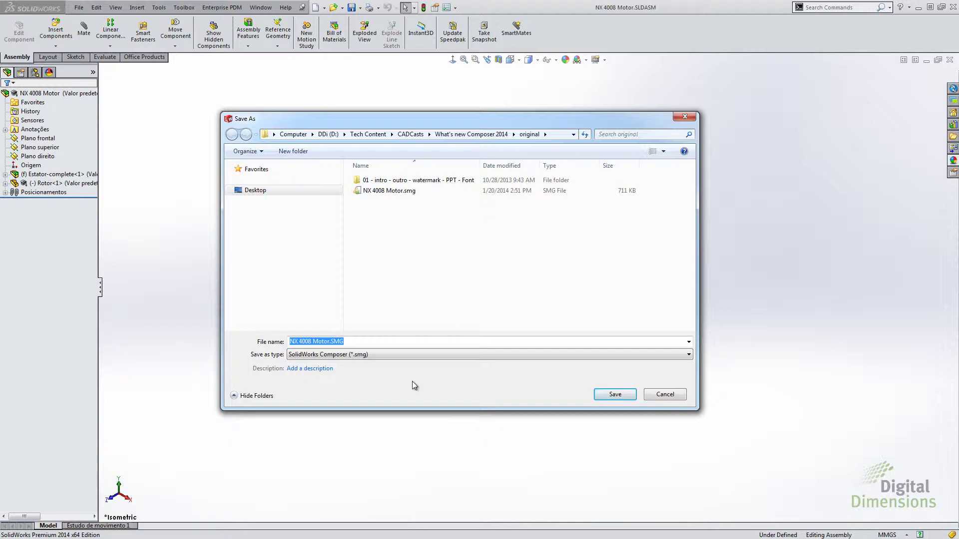
click(660, 392)
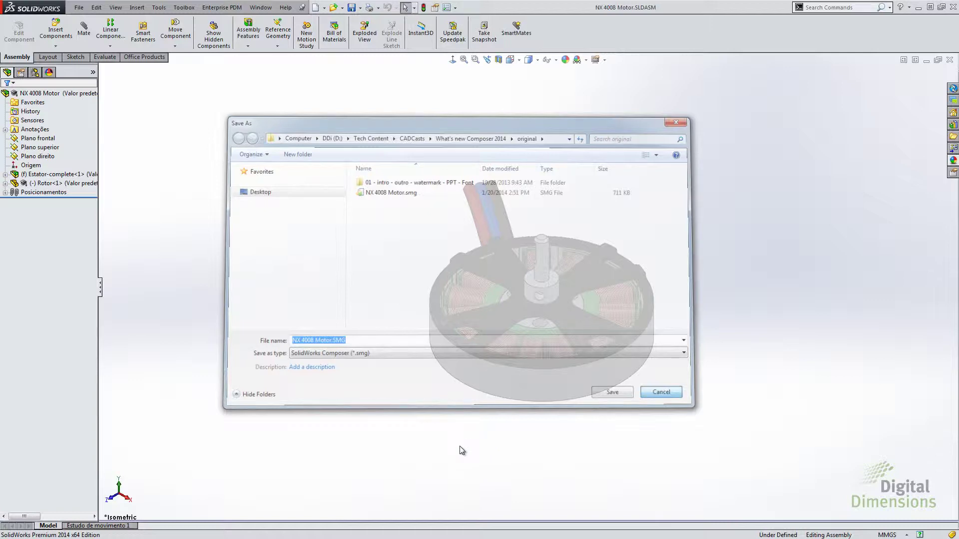
- Switch back to Composer and display the motor's exploded View 4
key(alt+Tab)
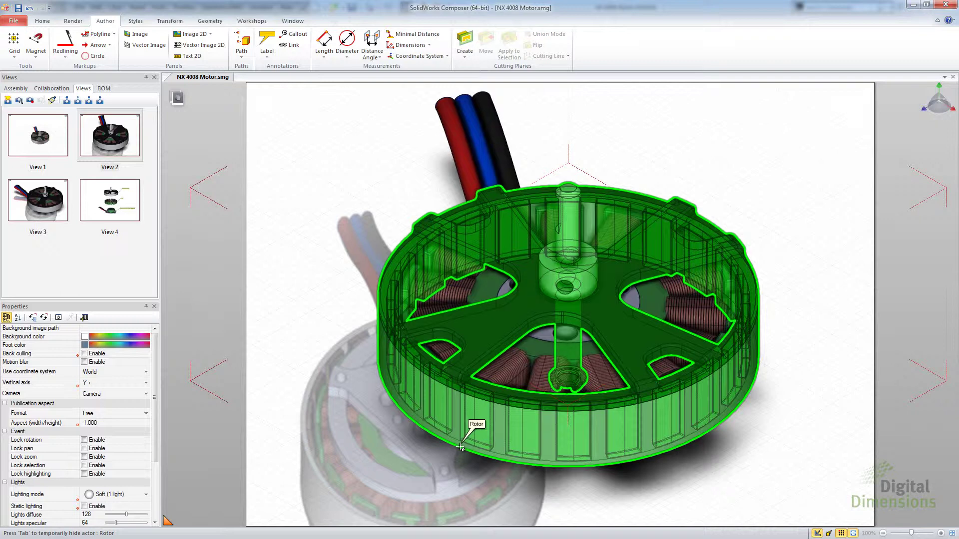
click(106, 210)
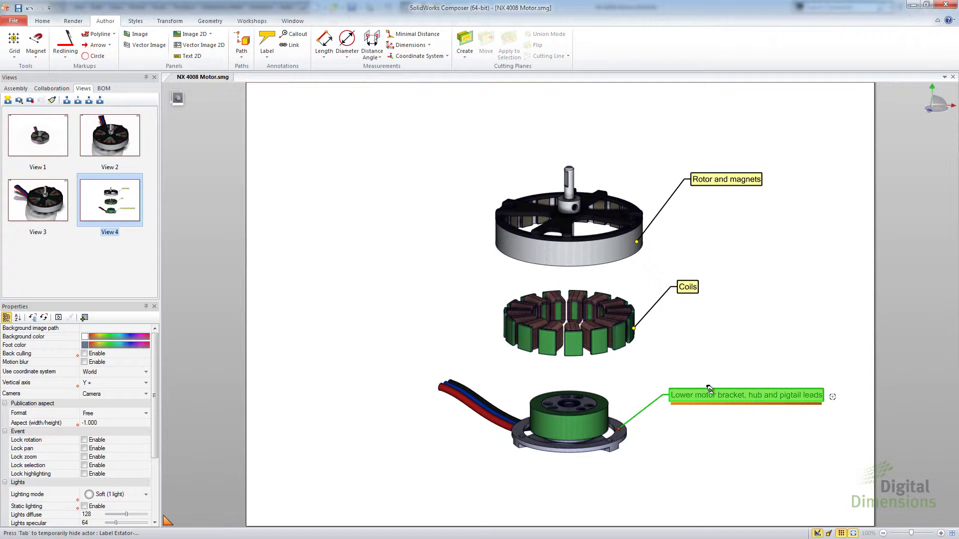
- Enable text wrapping with width 40 on the 'Lower motor bracket, hub and pigtail leads' label
click(710, 389)
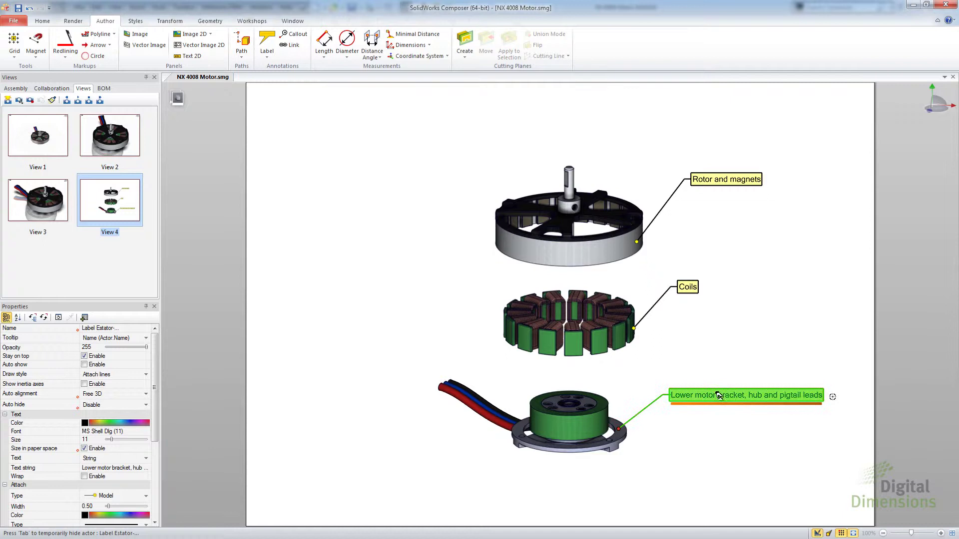
drag(112, 308, 310, 96)
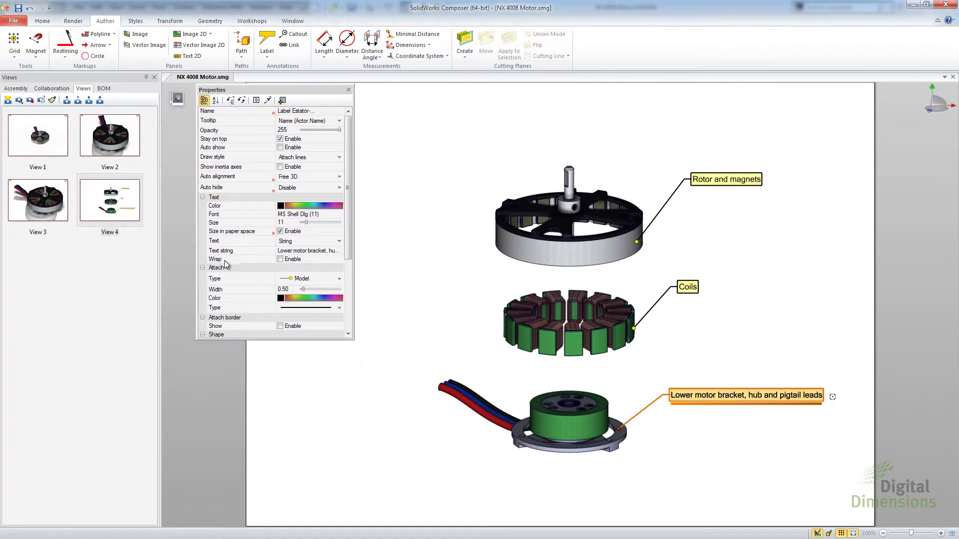
click(281, 260)
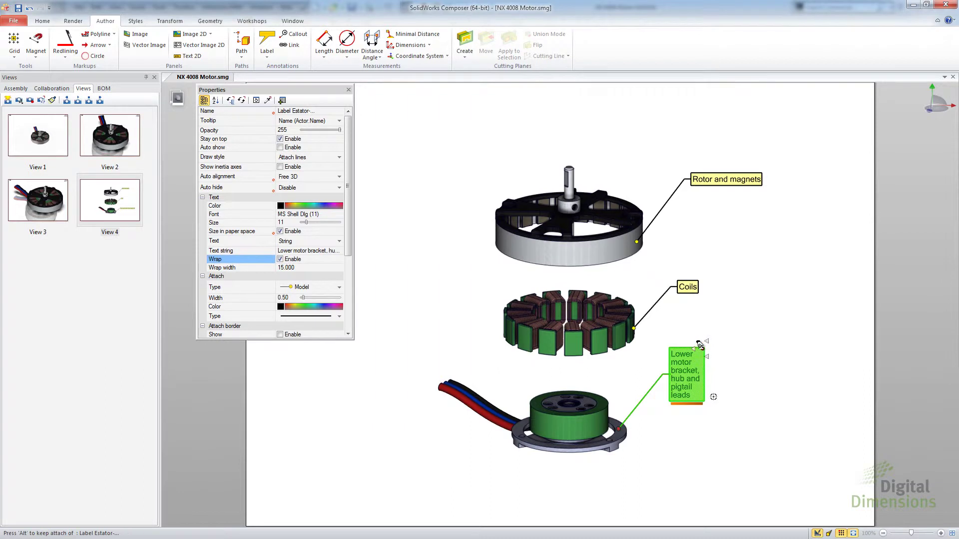
drag(699, 345, 746, 358)
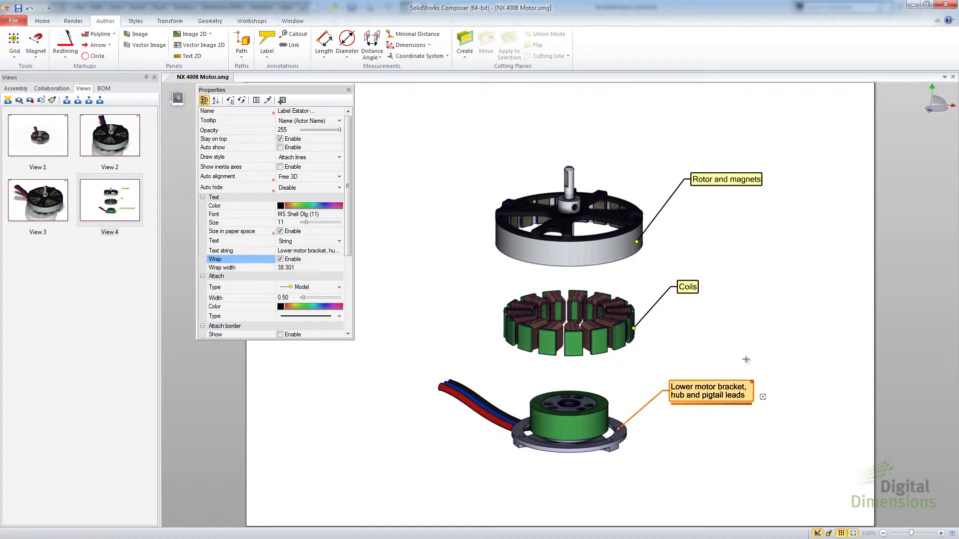
click(263, 267)
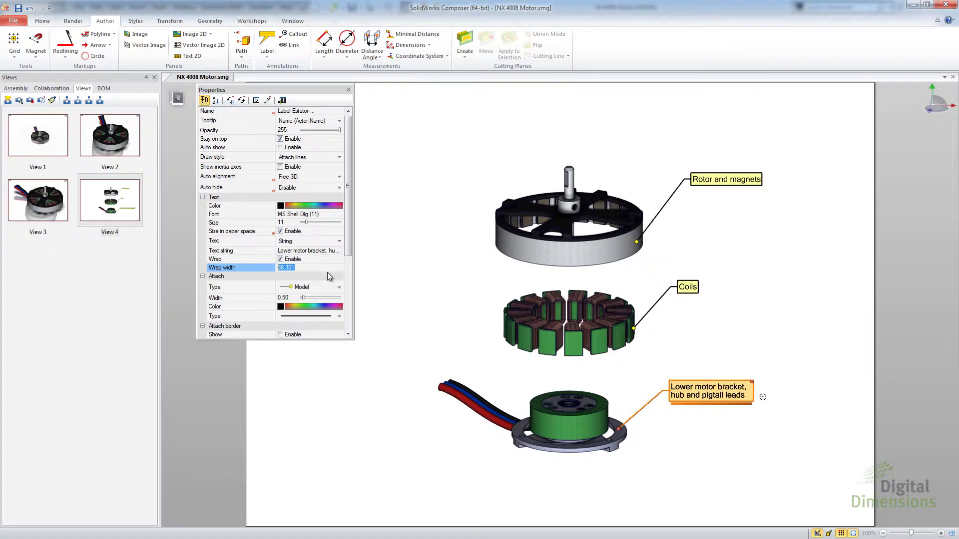
text(40)
key(Return)
- Reattach the bracket label's leader to the green hub and set its auto hide to Standard
click(339, 188)
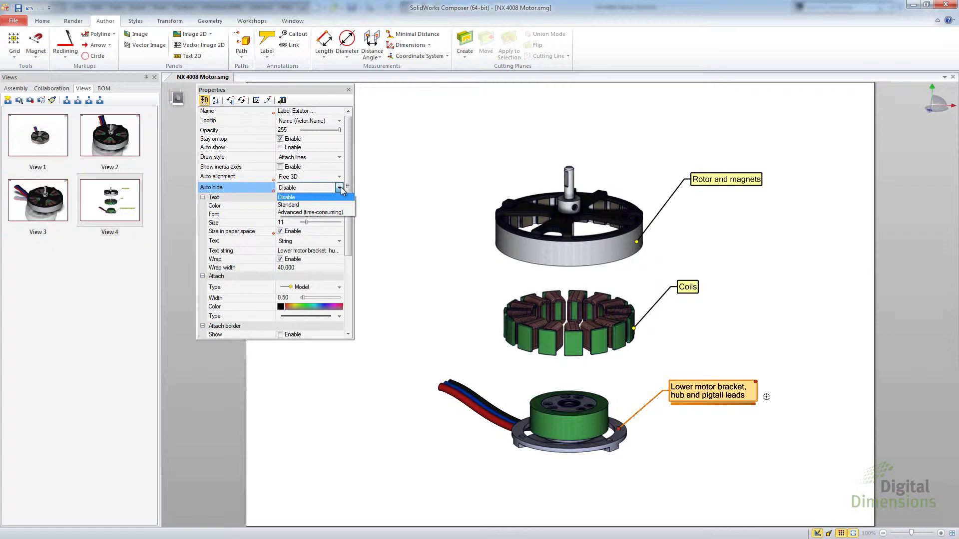
click(299, 205)
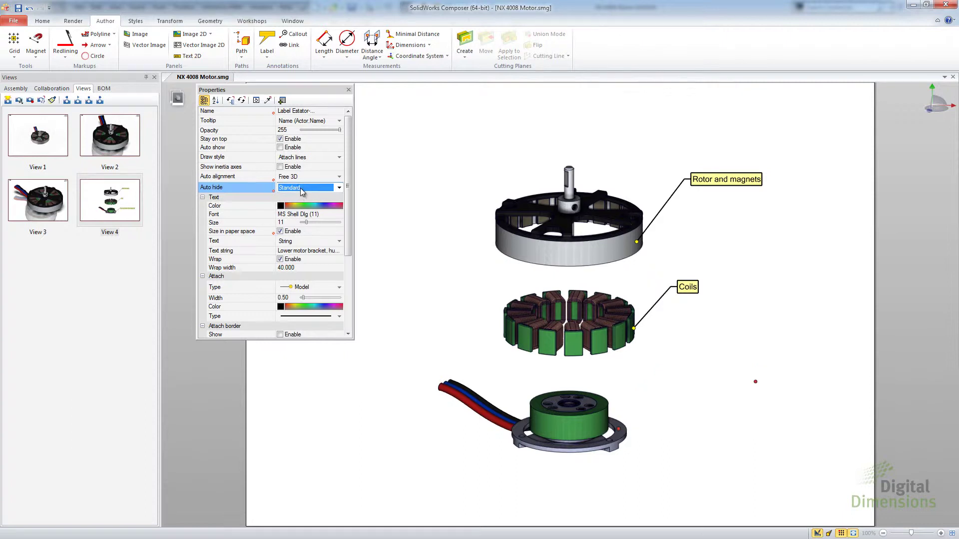
click(339, 191)
click(331, 199)
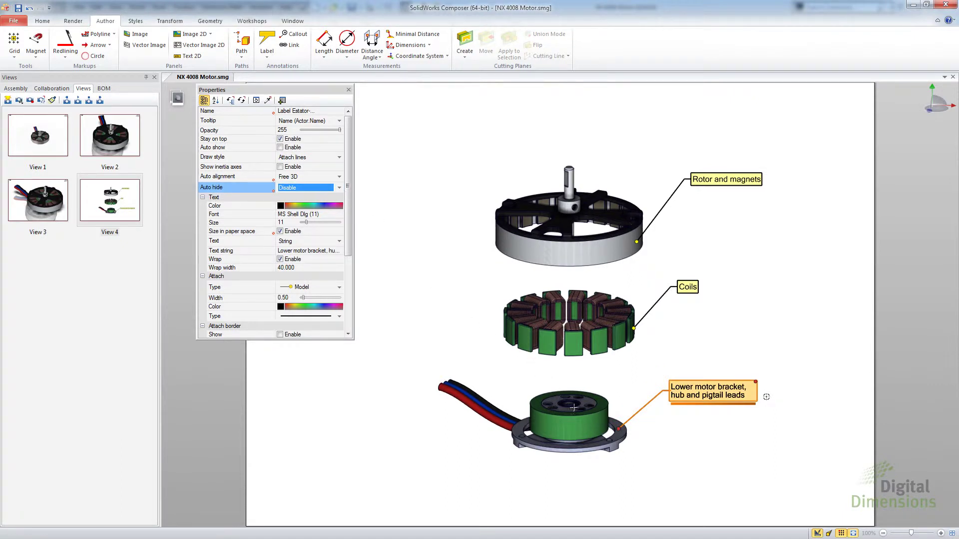
click(596, 423)
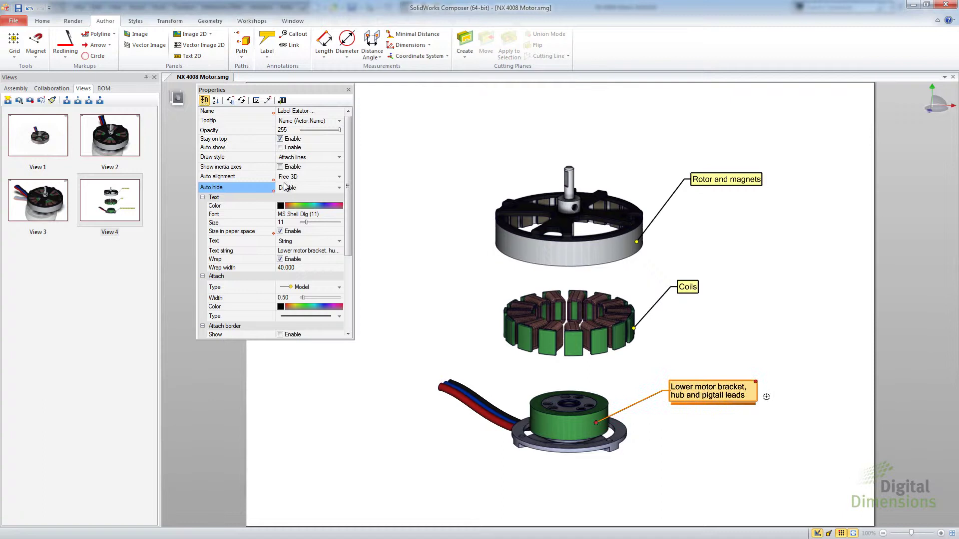
click(339, 187)
click(311, 204)
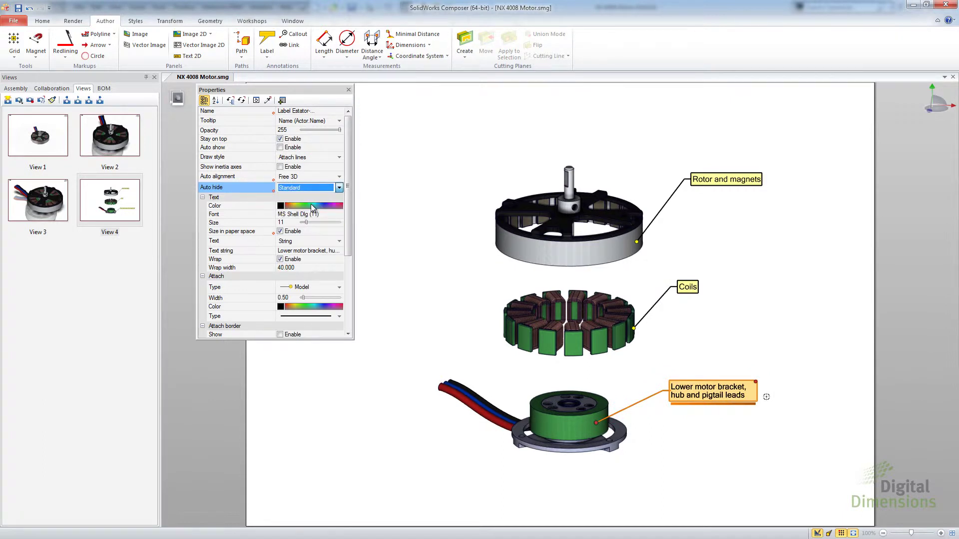
- Hide the green hub Estator-part2 to confirm the bracket label auto-hides
click(398, 240)
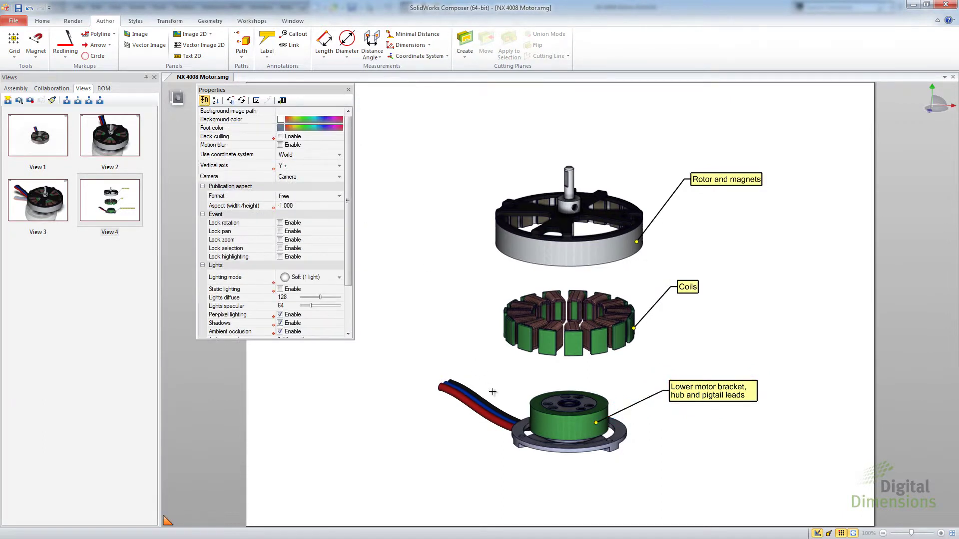
click(551, 419)
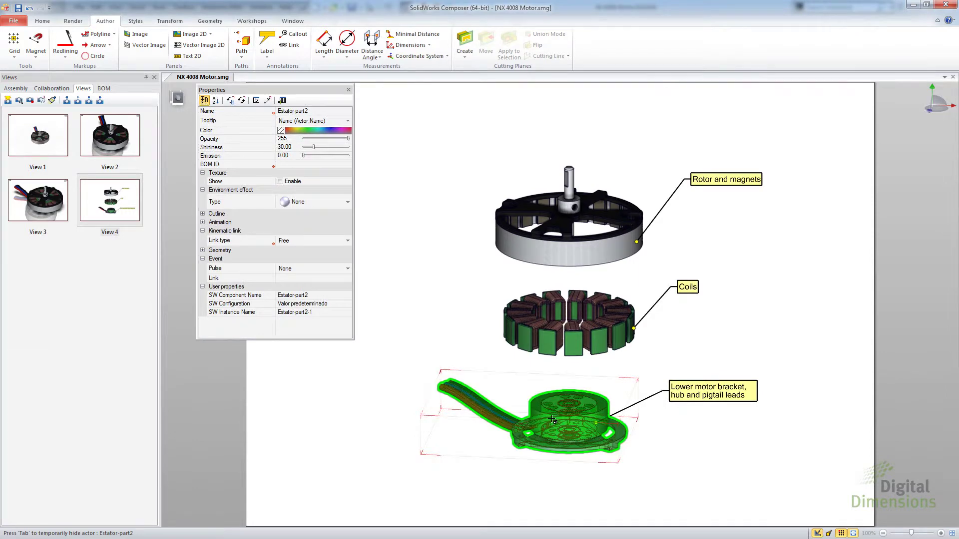
key(Tab)
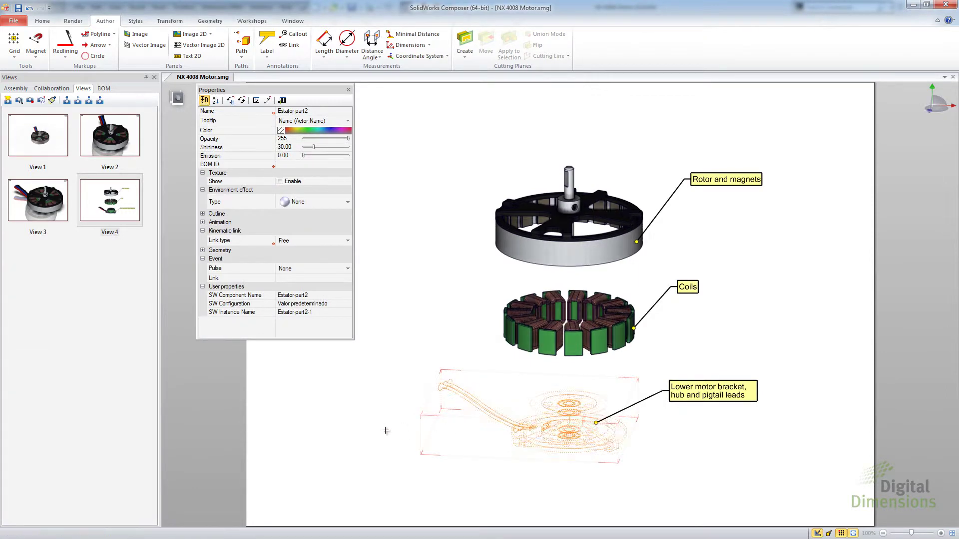
click(361, 425)
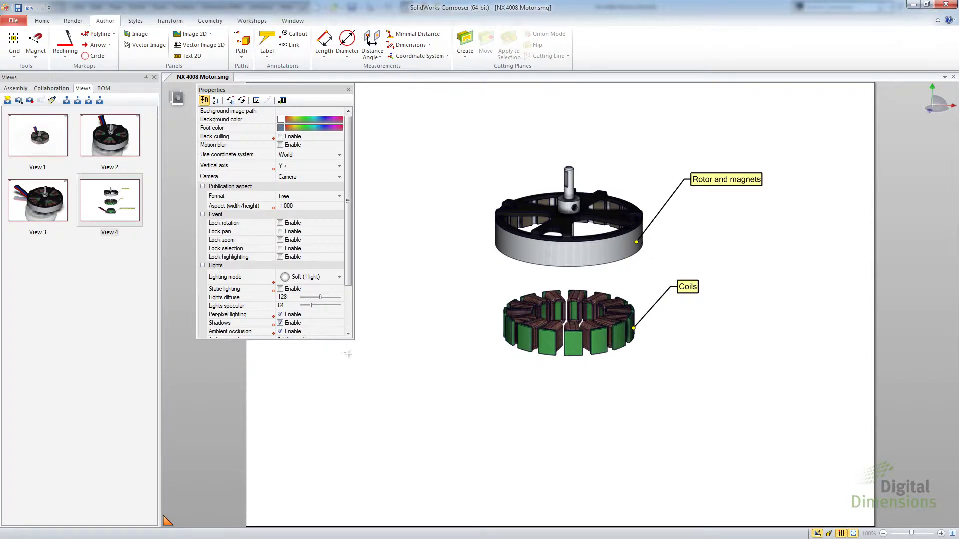
- Hide and reshow the Estator-complete group in the Assembly tree, then open the Label type list
click(15, 88)
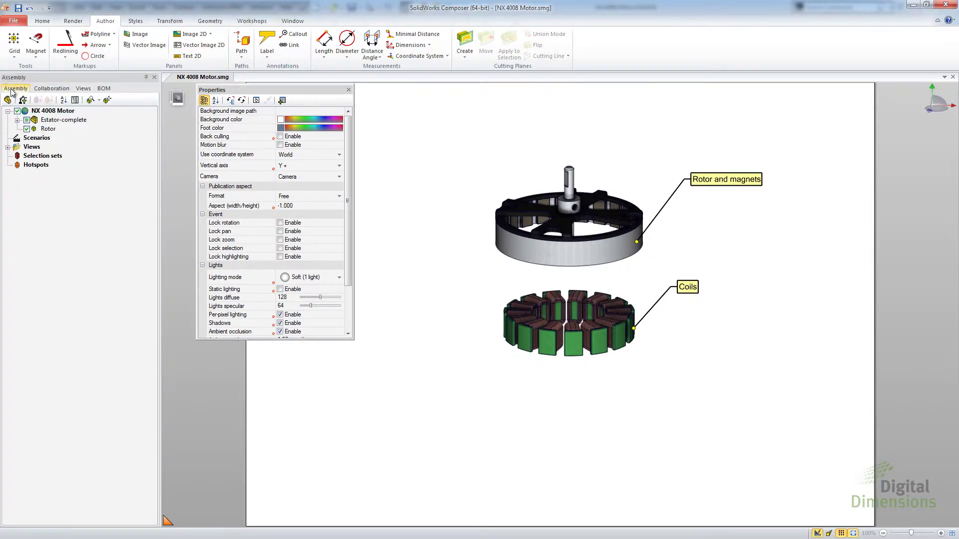
click(17, 120)
click(27, 120)
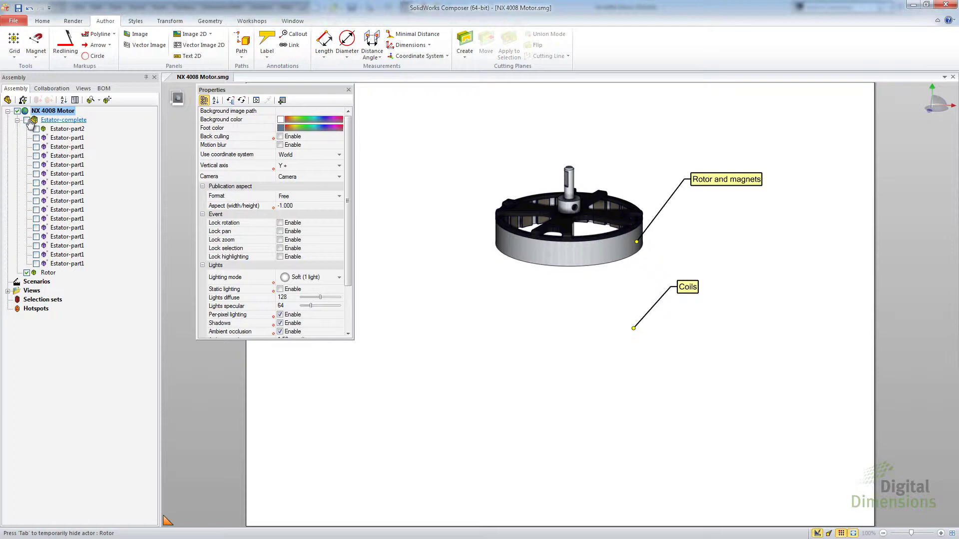
click(26, 120)
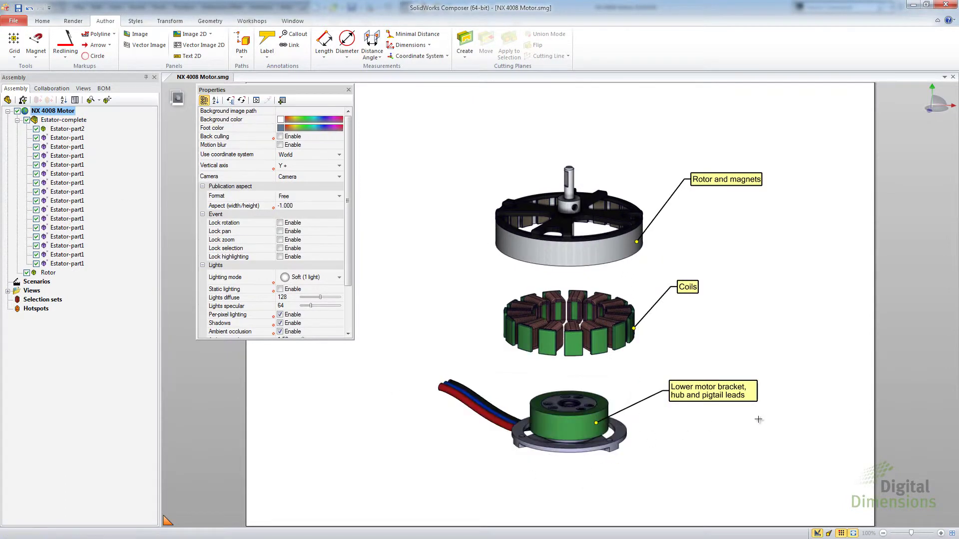
click(708, 399)
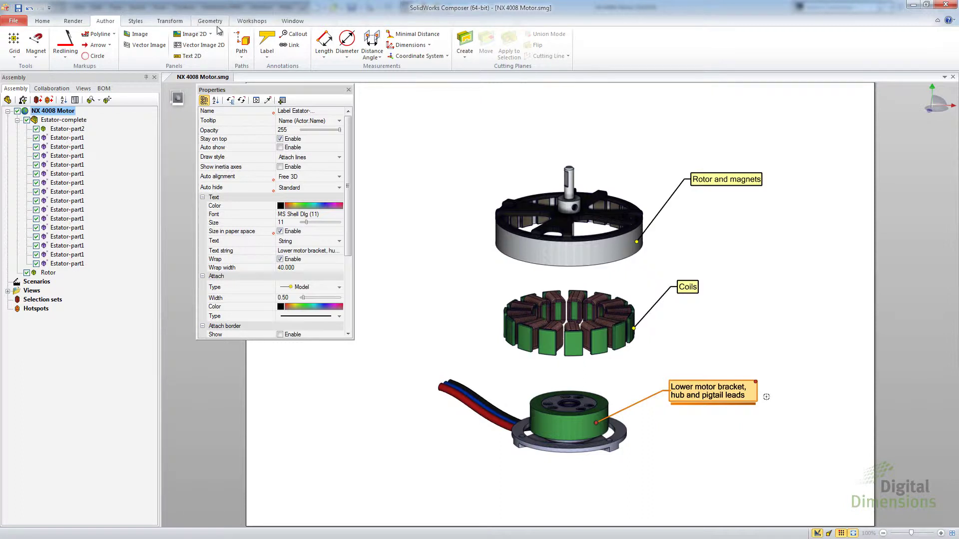
click(268, 56)
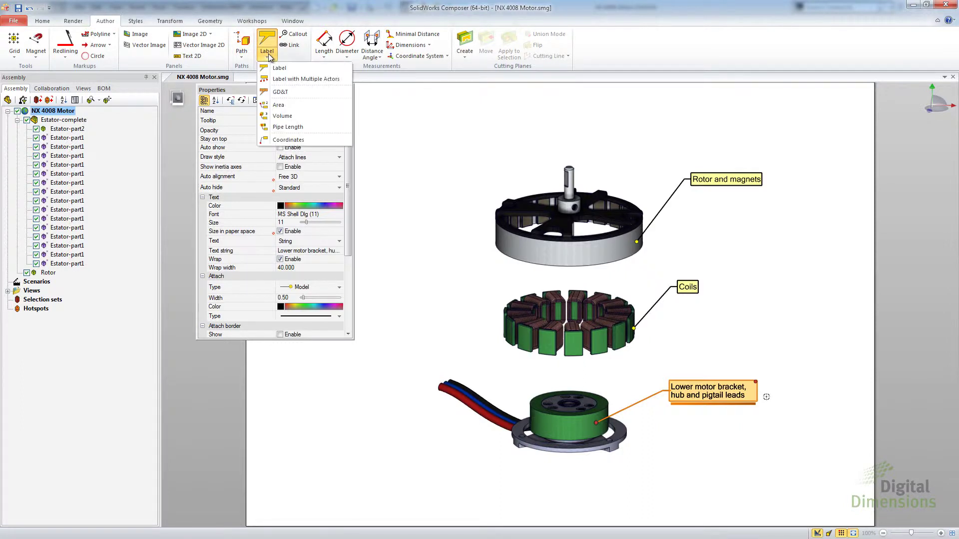
- Add a coordinate label on a rotor point, placed up-left of the rotor
click(288, 140)
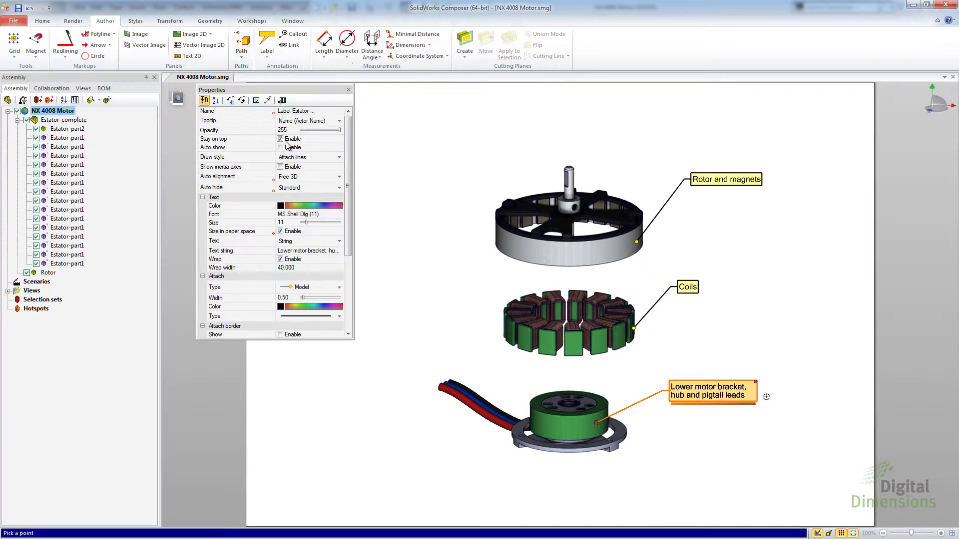
click(514, 247)
click(422, 190)
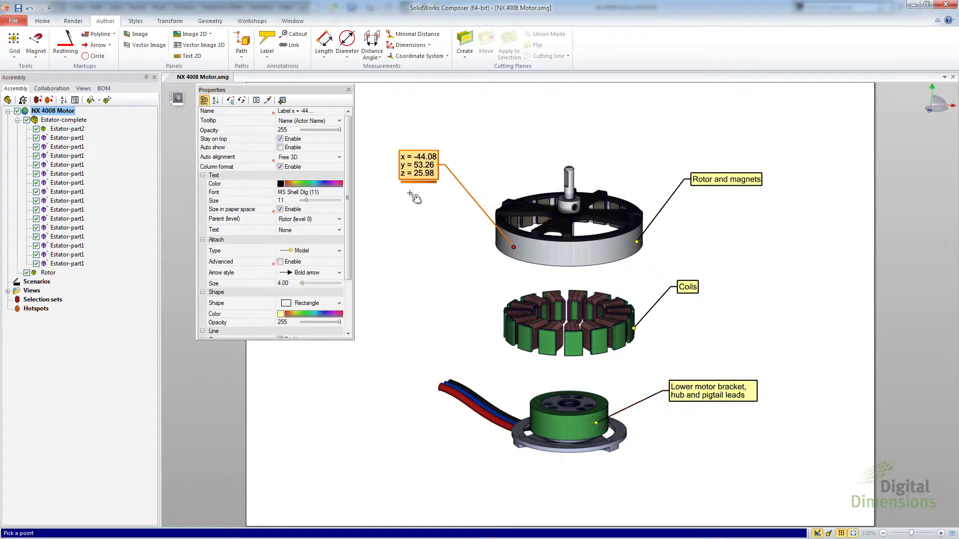
key(Escape)
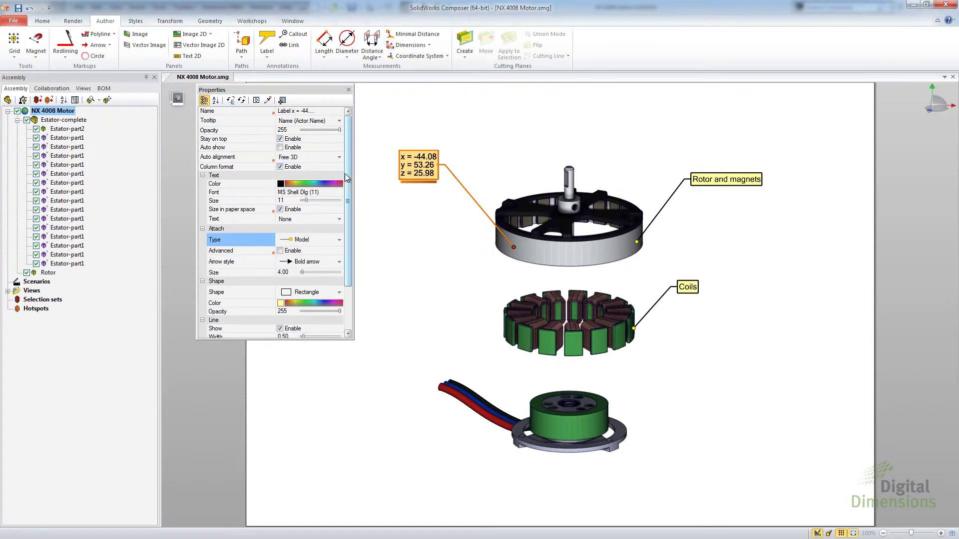
- Set the label's Text to Name so it reads 'Rotor', and slide its attach point along the ring
click(305, 240)
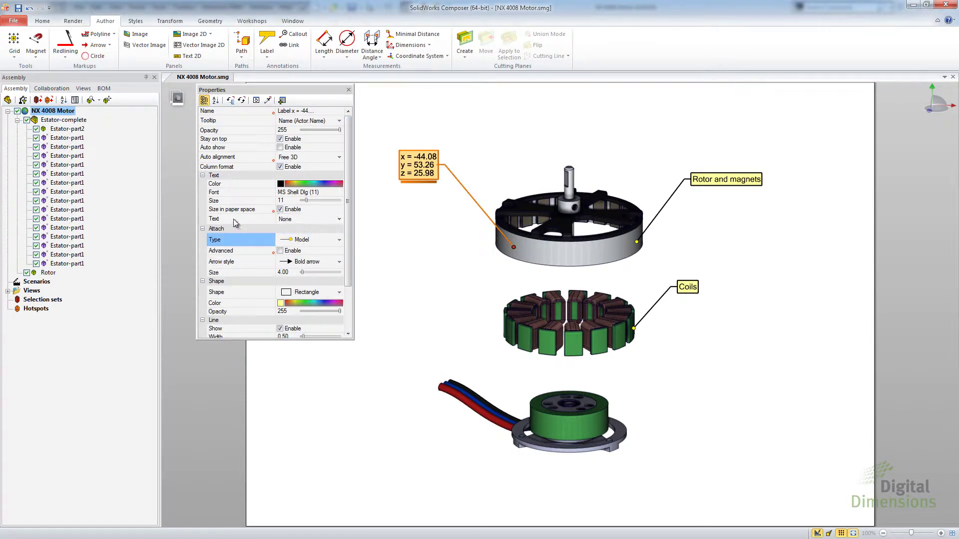
click(339, 219)
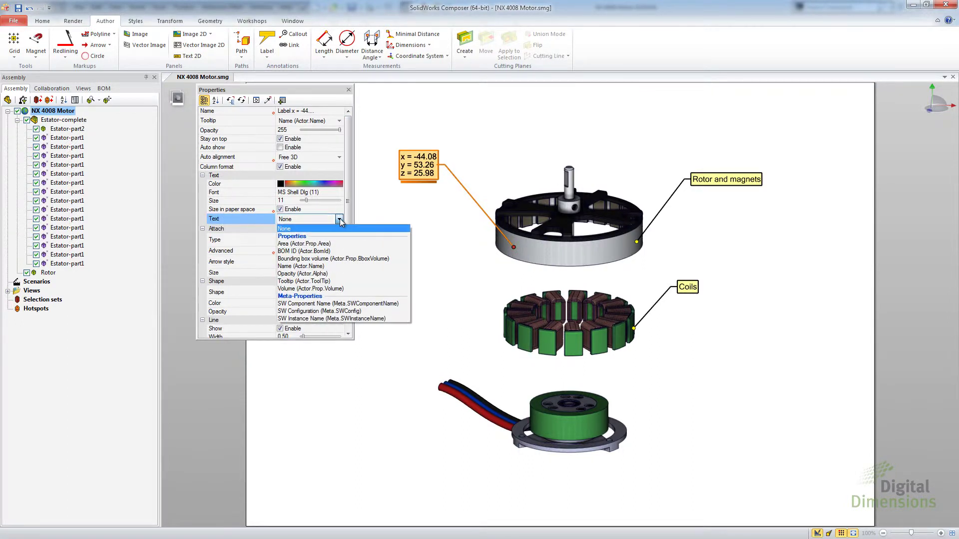
click(306, 268)
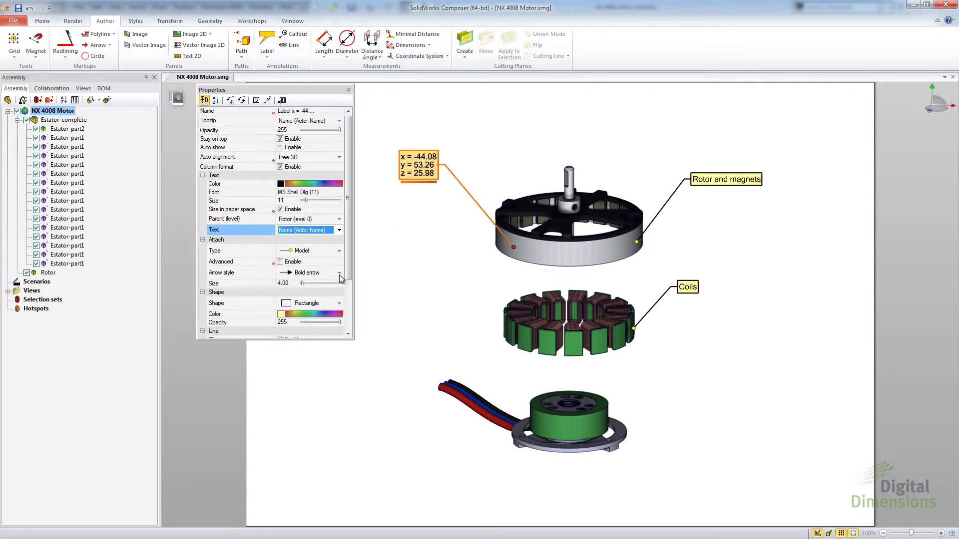
click(339, 231)
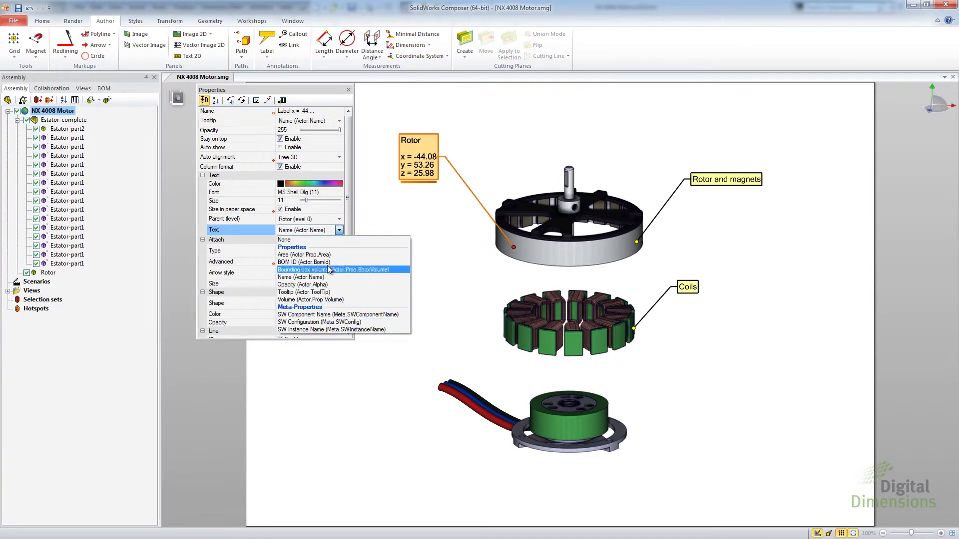
click(350, 198)
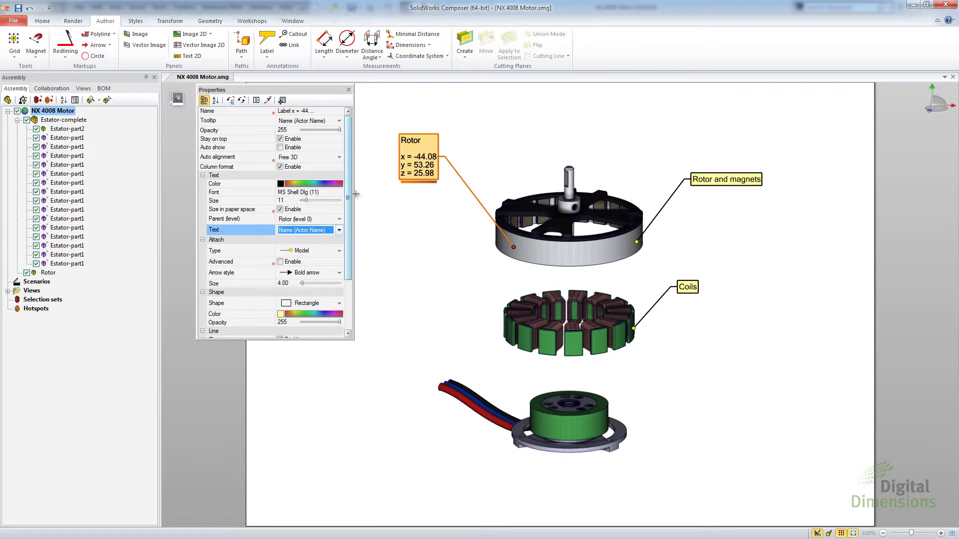
click(412, 156)
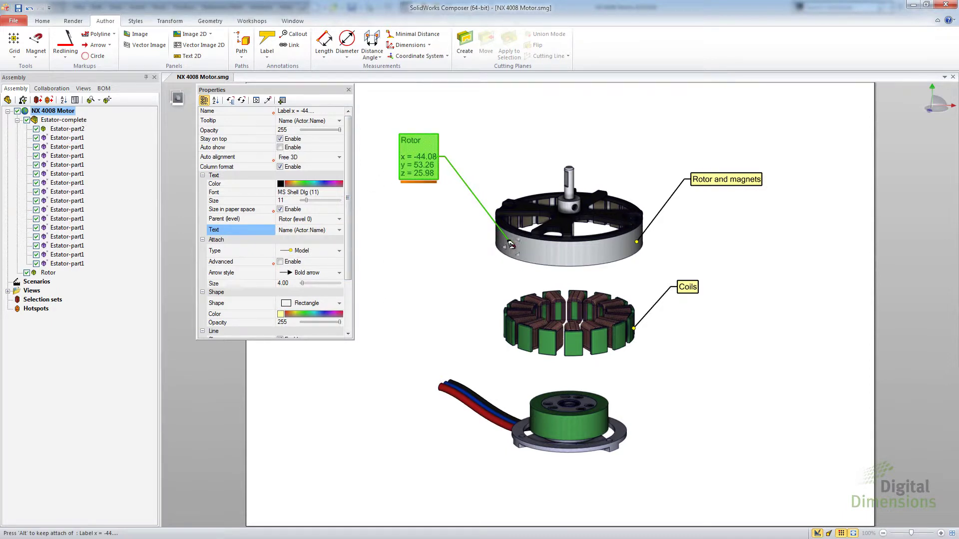
mouse_move(511, 244)
mouse_down()
mouse_move(583, 249)
mouse_move(496, 244)
mouse_move(513, 247)
mouse_up()
click(430, 257)
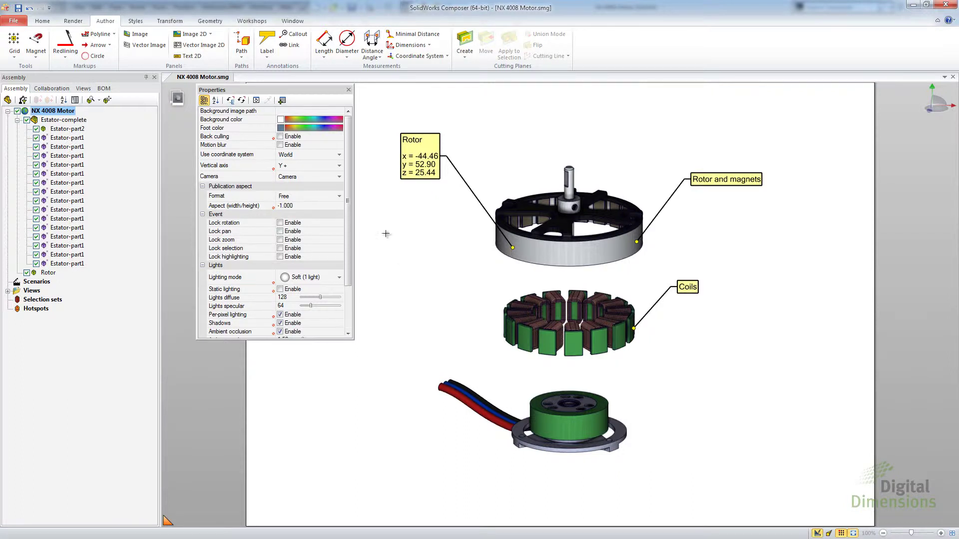
click(422, 150)
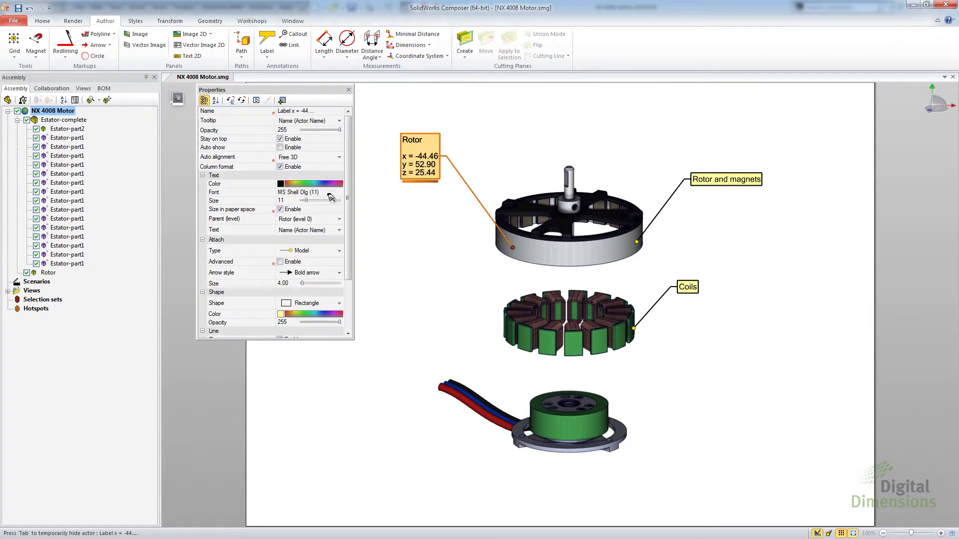
click(339, 219)
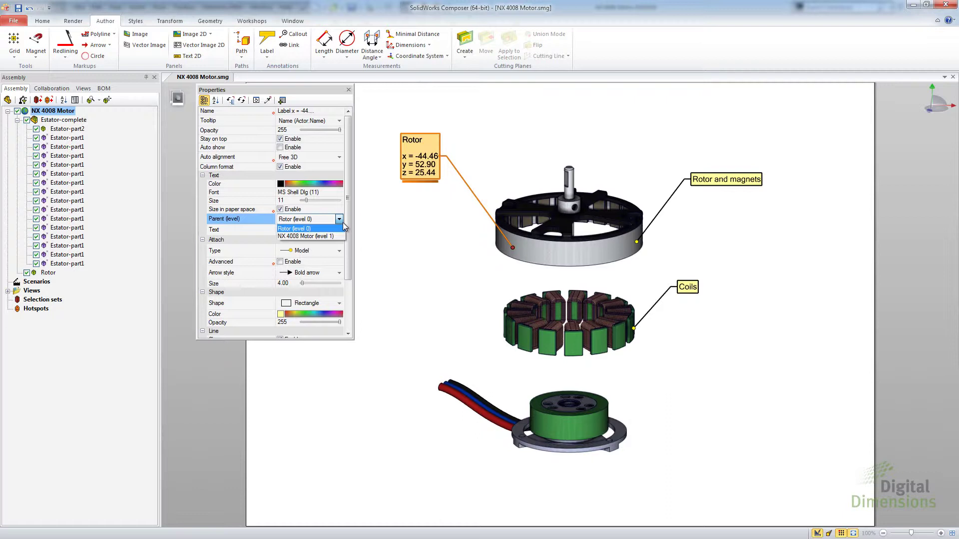
click(368, 209)
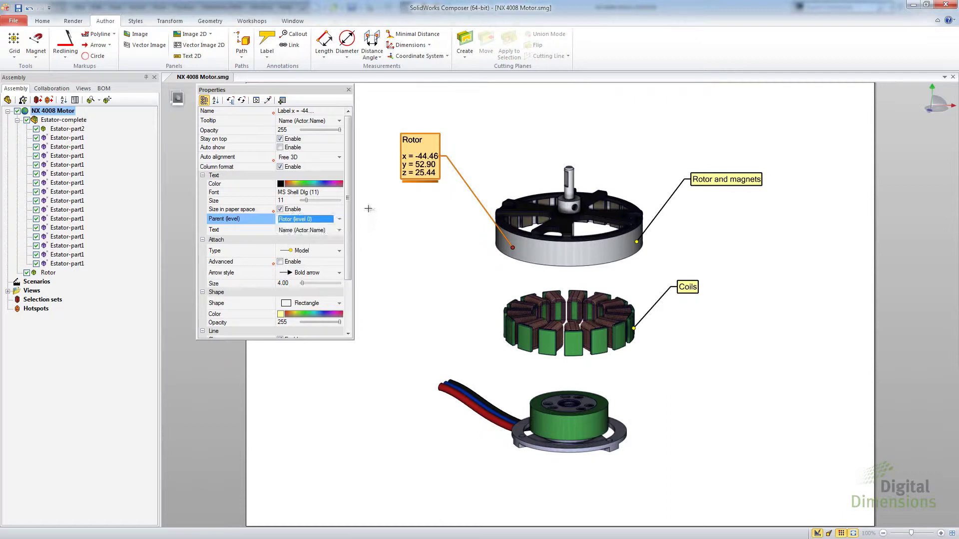
click(400, 232)
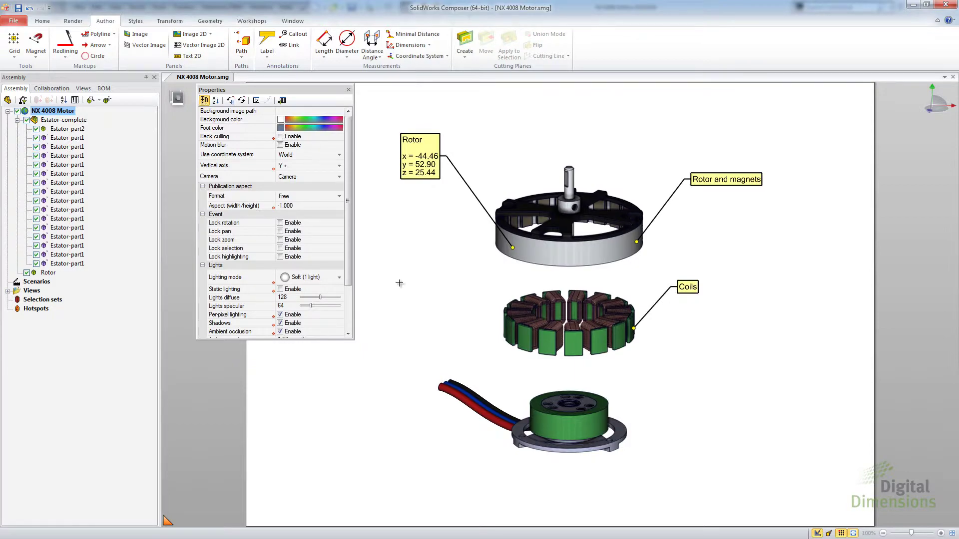
- Open the Rotor part and unsuppress Surface-Plane1 to restore the red planar surfaces
key(alt+Tab)
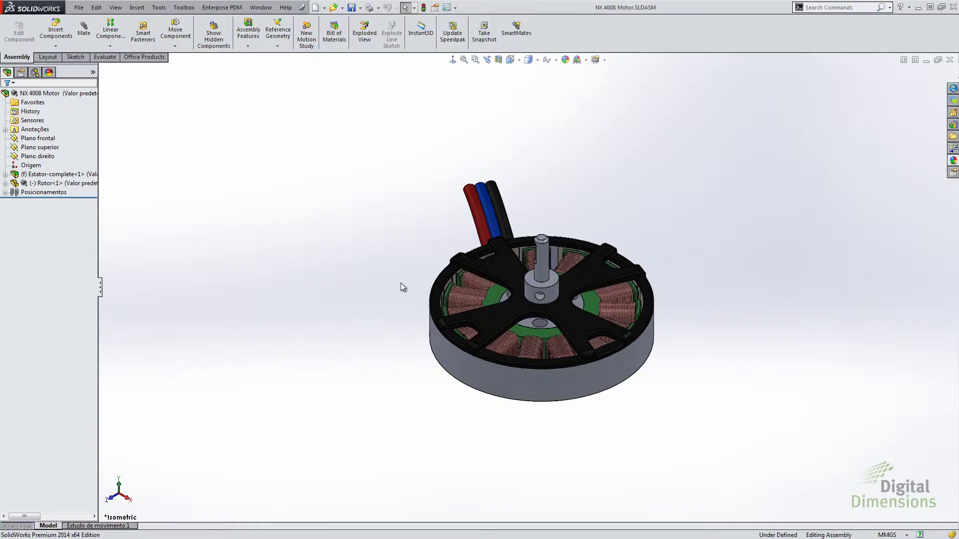
click(48, 184)
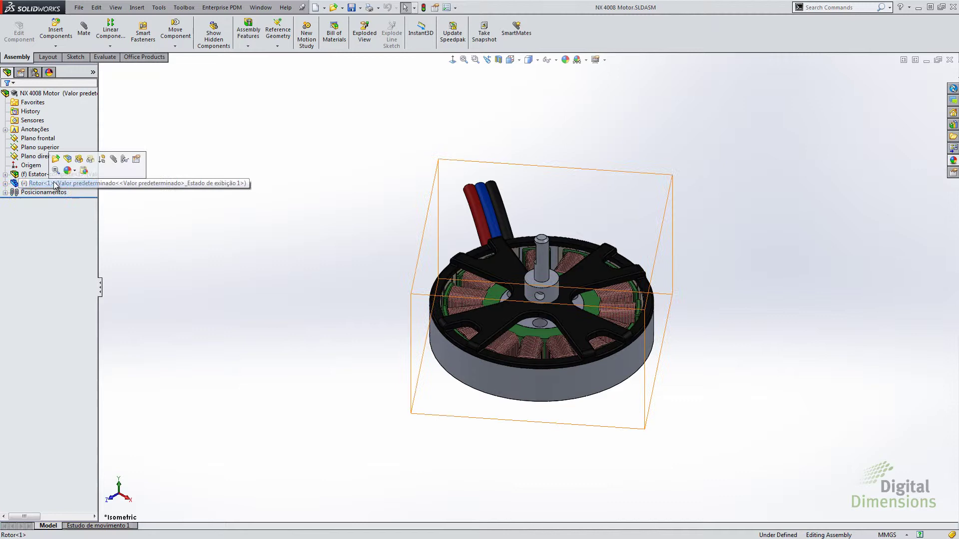
click(55, 160)
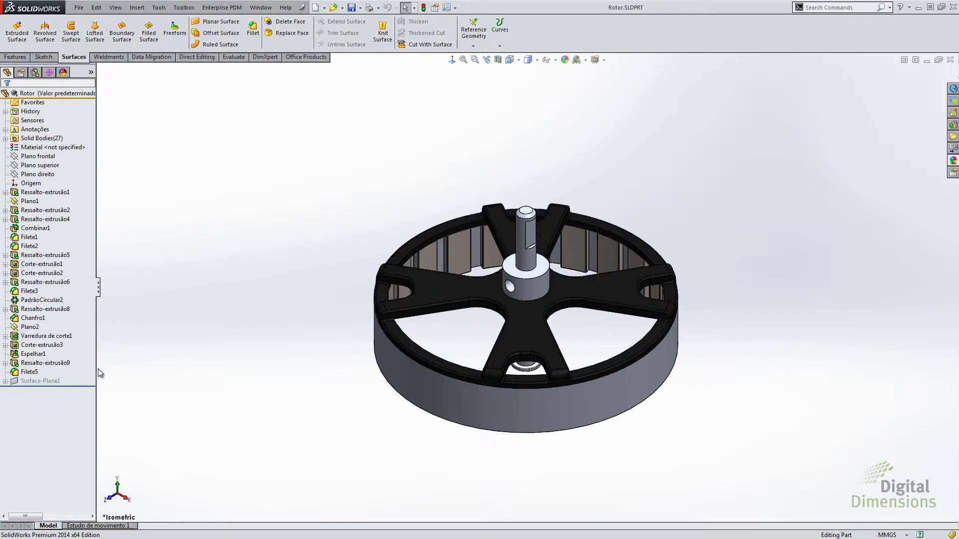
click(59, 381)
click(49, 381)
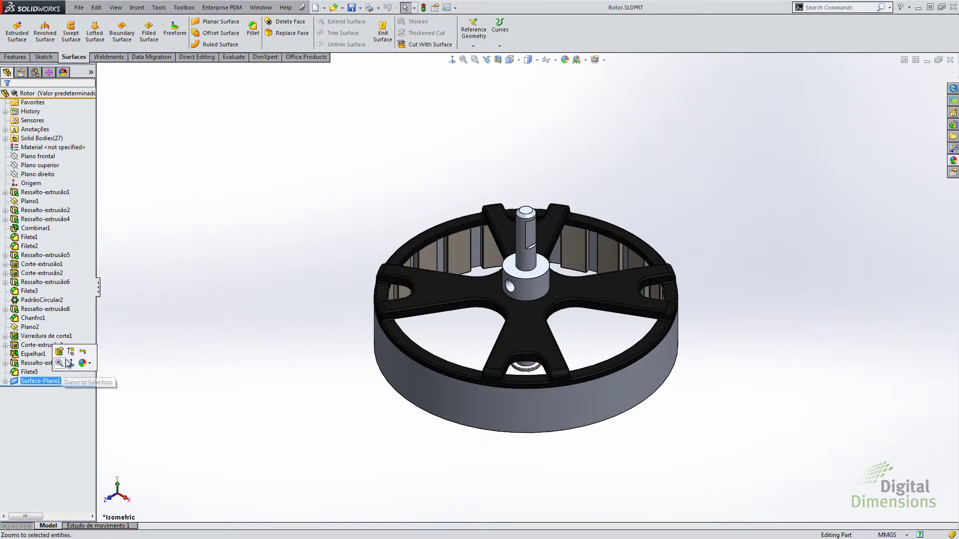
click(75, 352)
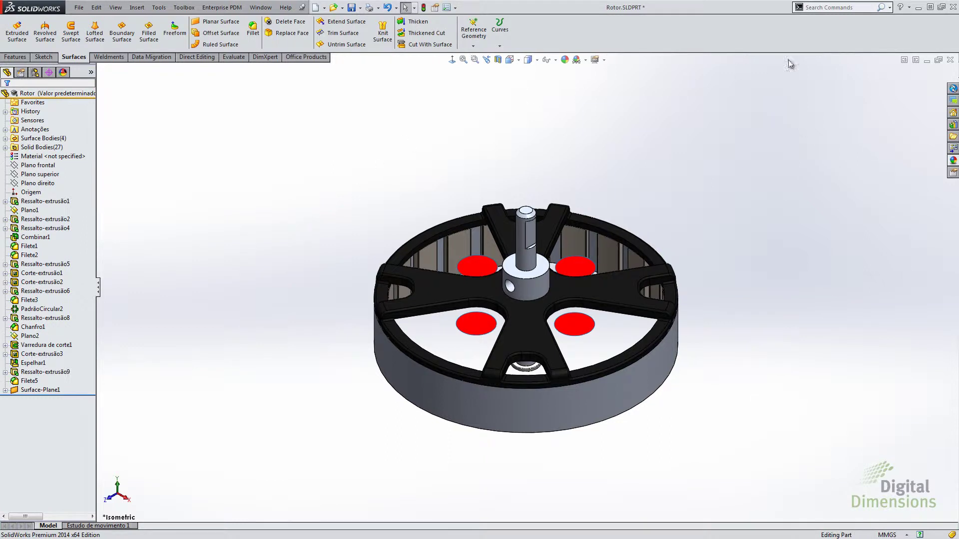
- Close Rotor.SLDPRT saving its changes, then save the NX 4008 Motor assembly
click(950, 61)
click(467, 275)
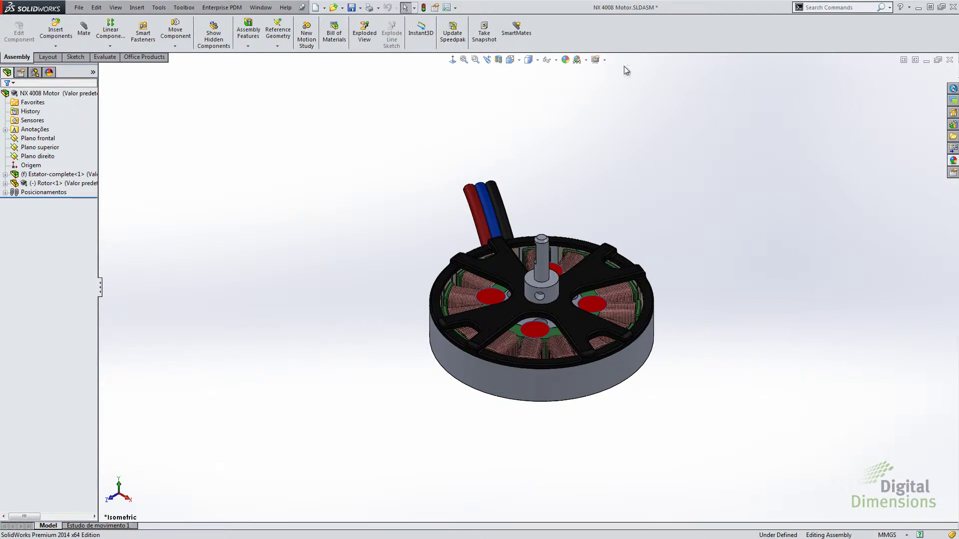
click(351, 8)
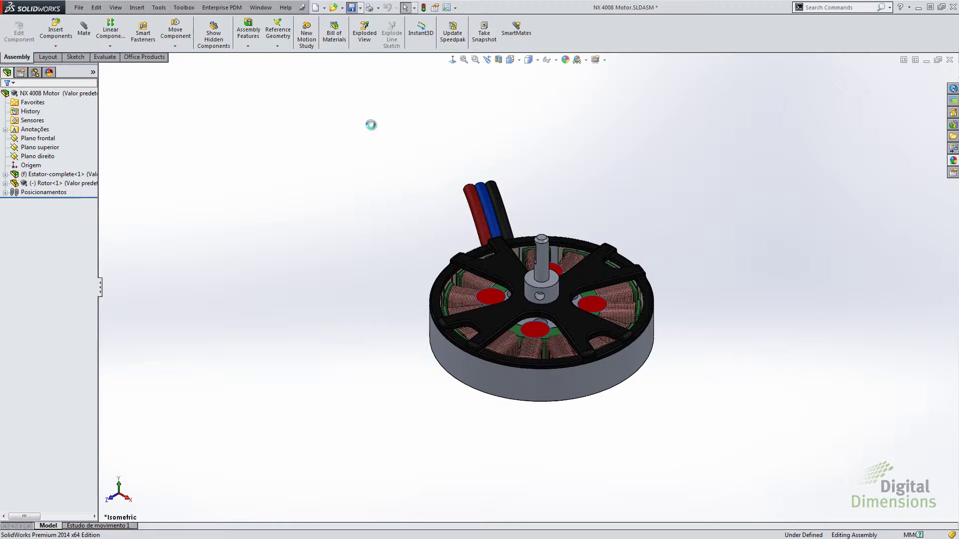
- Save the assembly as a SolidWorks Composer (*.smg) file named 'NX 4008 Motor update'
click(360, 8)
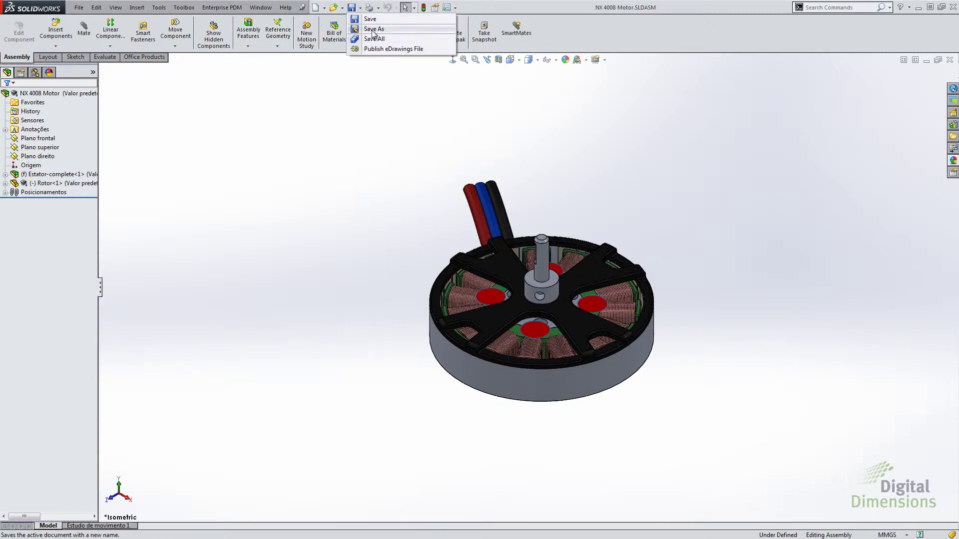
click(374, 29)
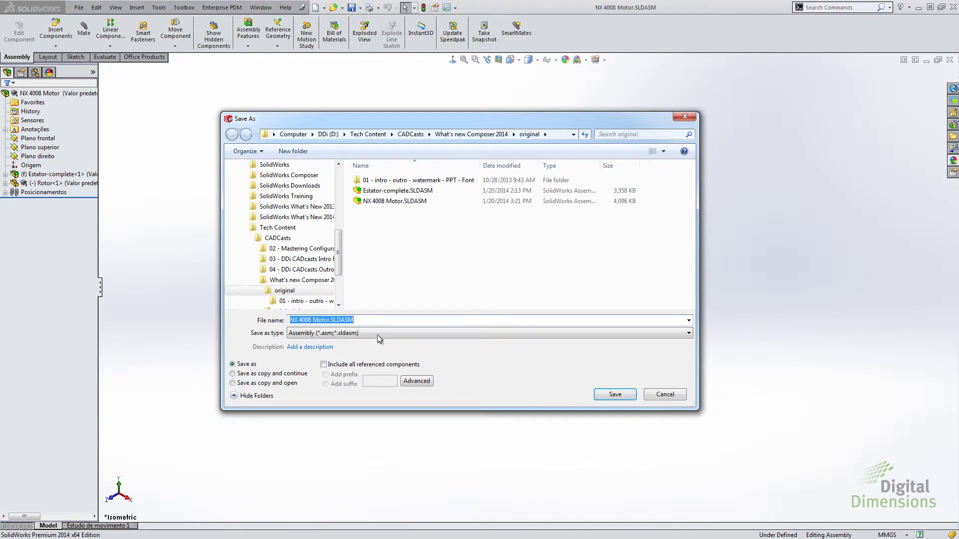
click(376, 334)
click(368, 318)
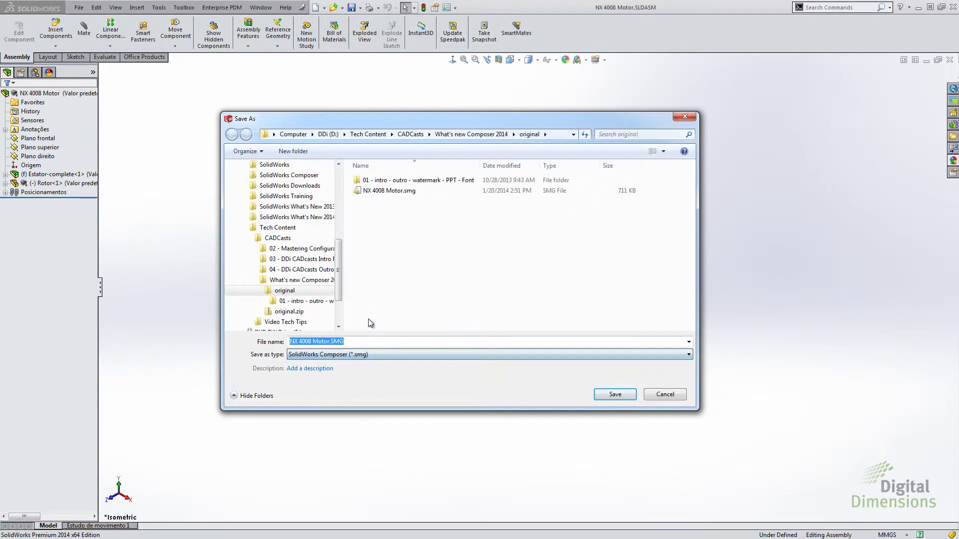
click(332, 341)
text(update)
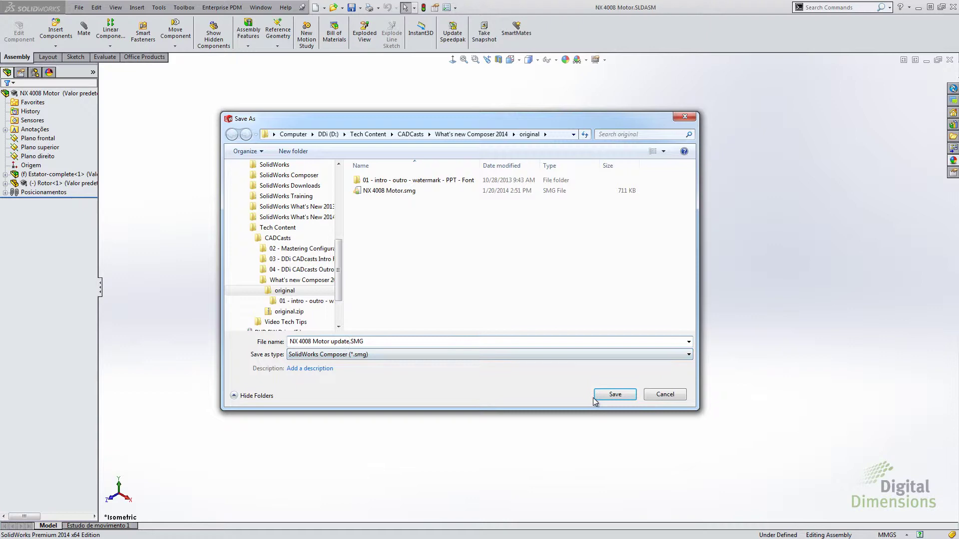
click(614, 394)
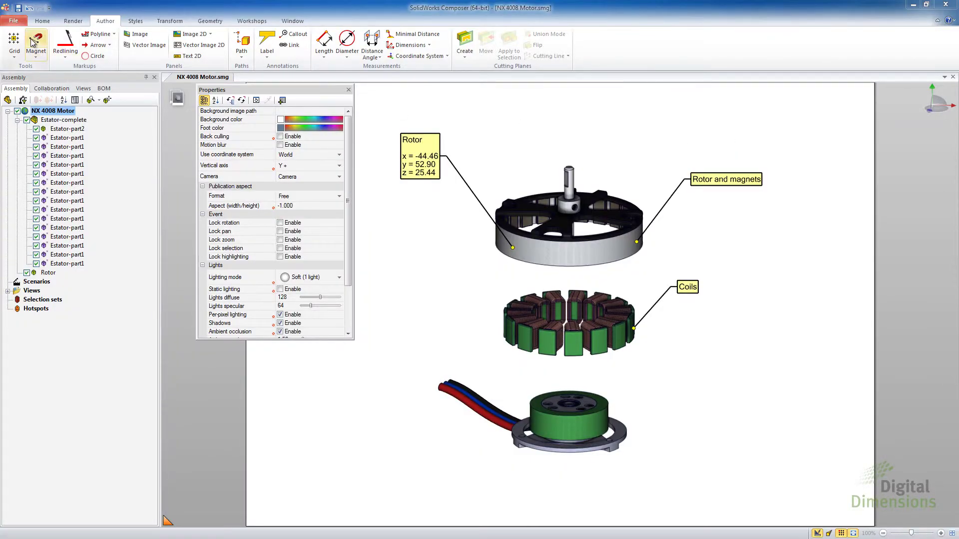
- Update the document from NX 4008 Motor update.smg with Import free faces enabled
click(12, 22)
mouse_move(78, 82)
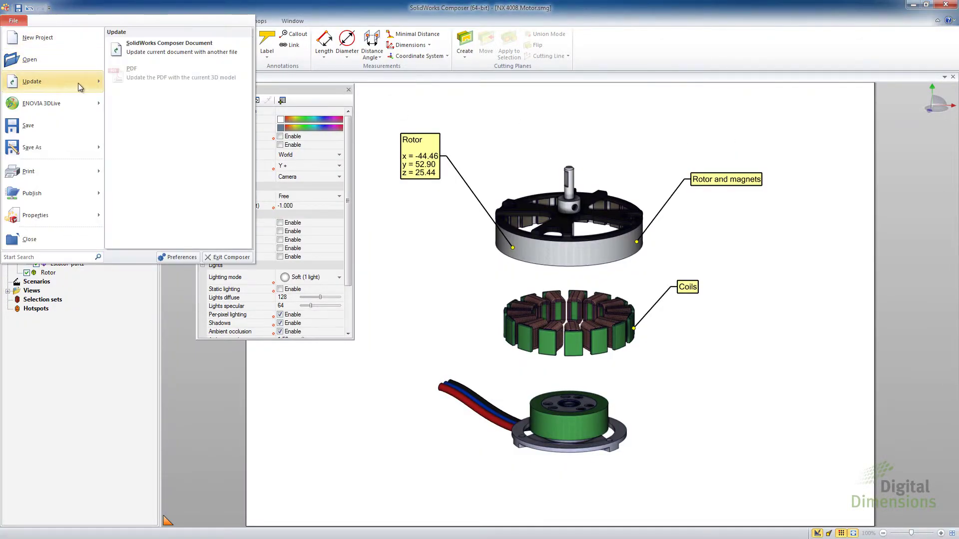
click(160, 52)
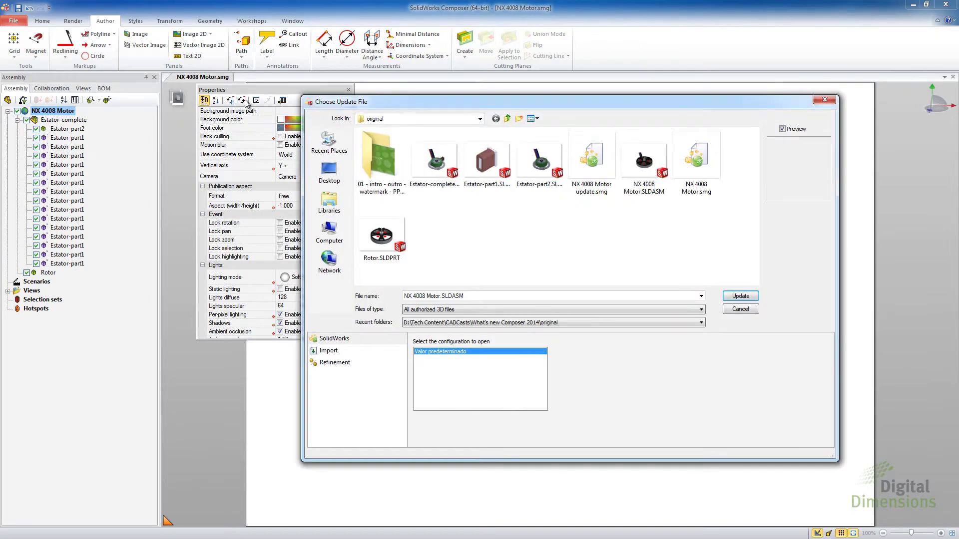
click(594, 170)
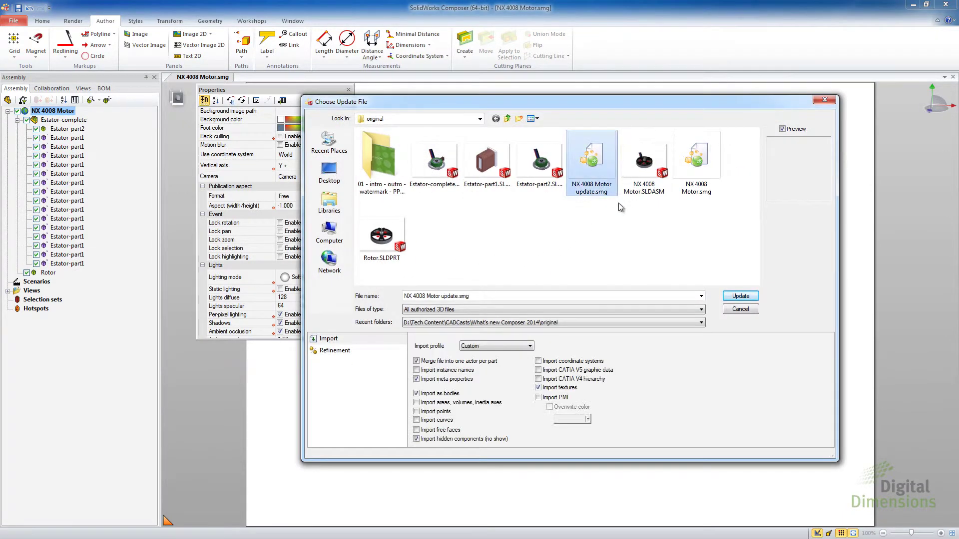
click(425, 430)
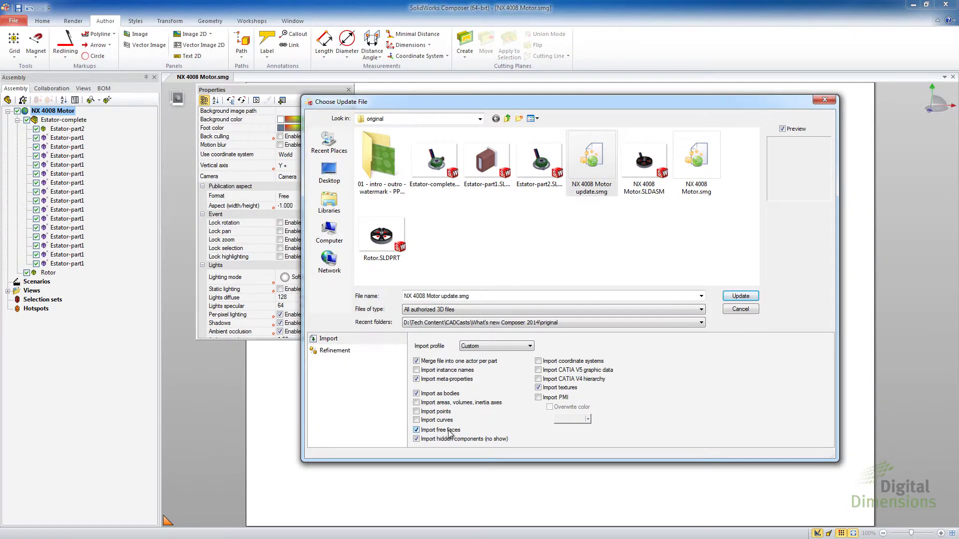
click(737, 296)
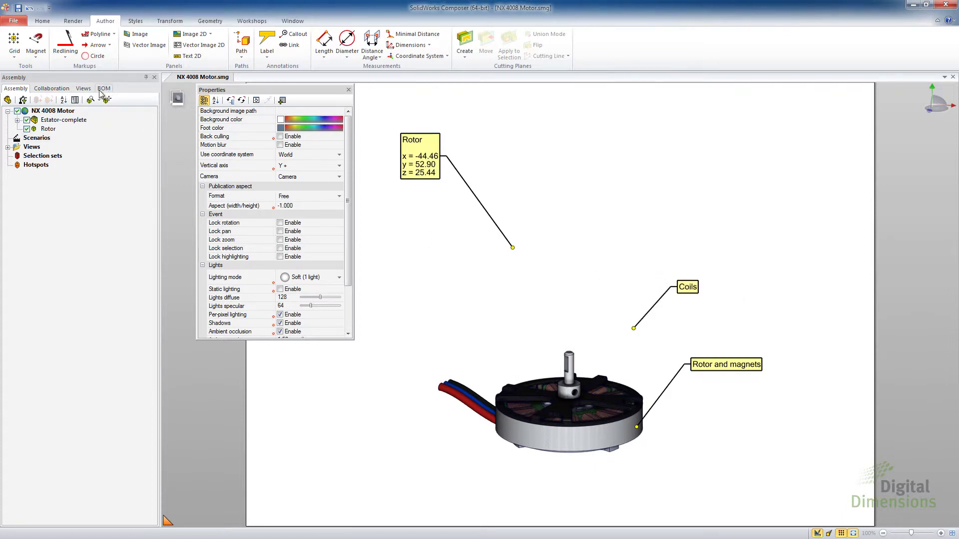
- Return to exploded View 4, discarding view changes, and expand Estator-complete in the assembly tree
click(84, 88)
click(115, 205)
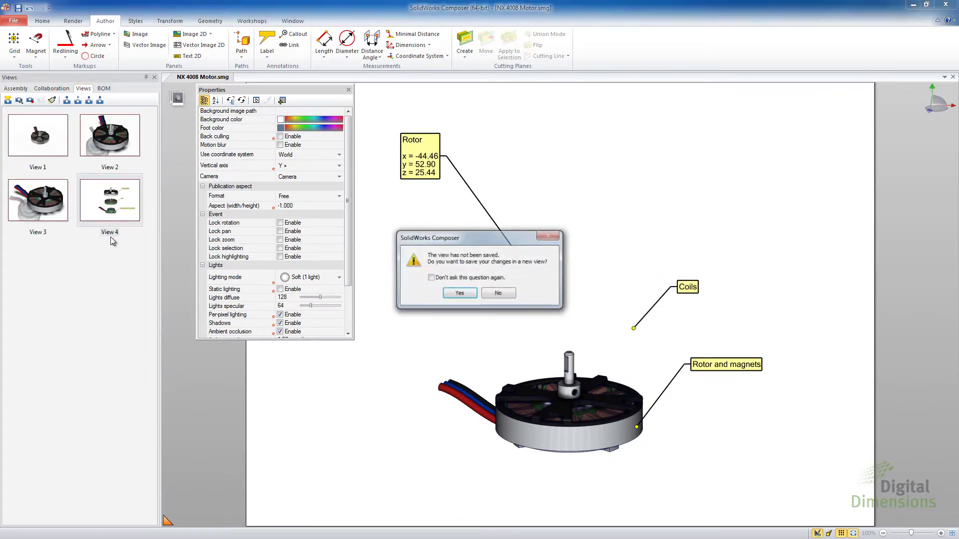
click(507, 295)
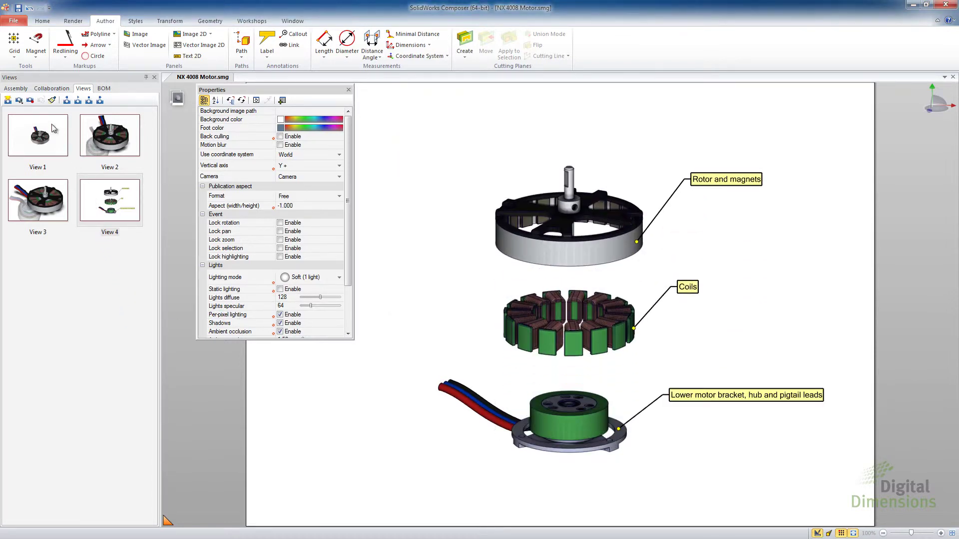
click(17, 89)
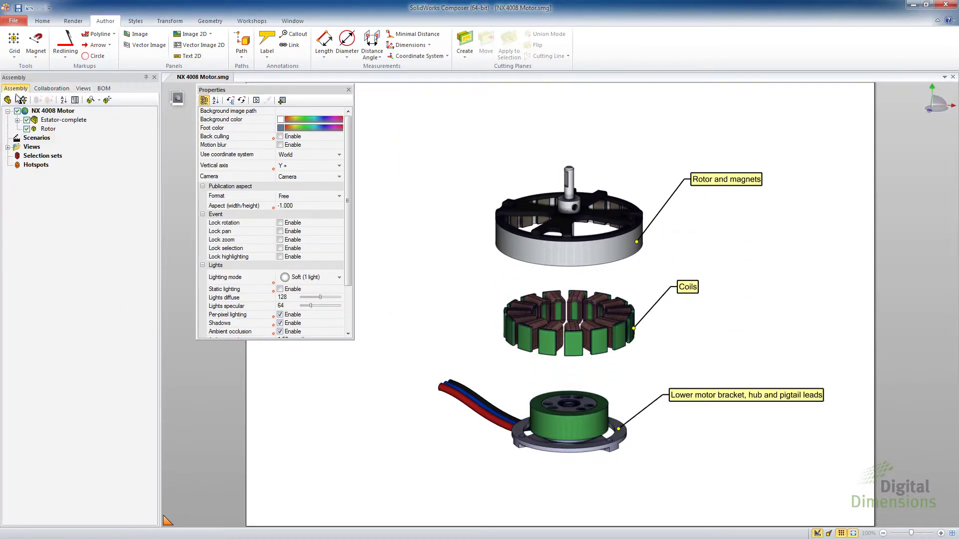
click(17, 120)
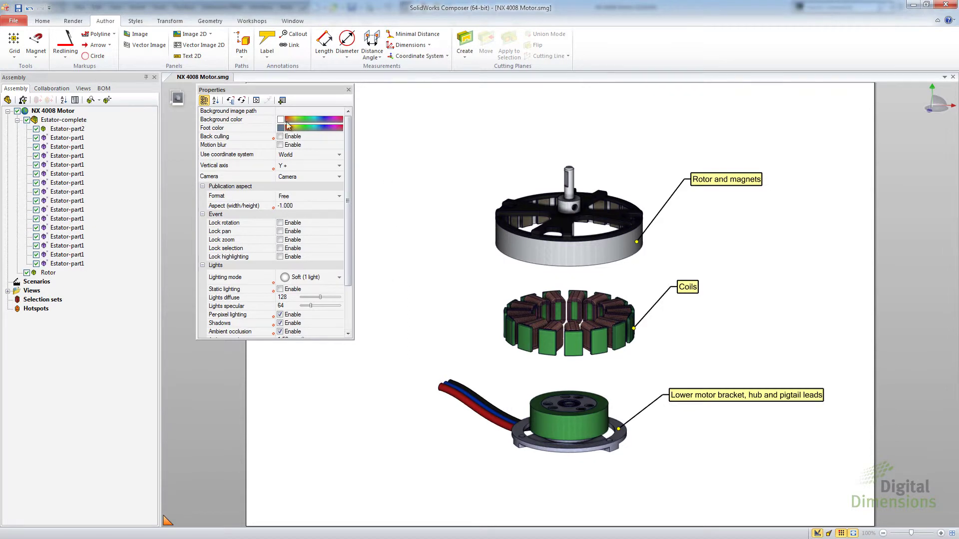
- Update the document from NX 4008 Motor.SLDASM, turning on Import free faces in the import options
click(15, 22)
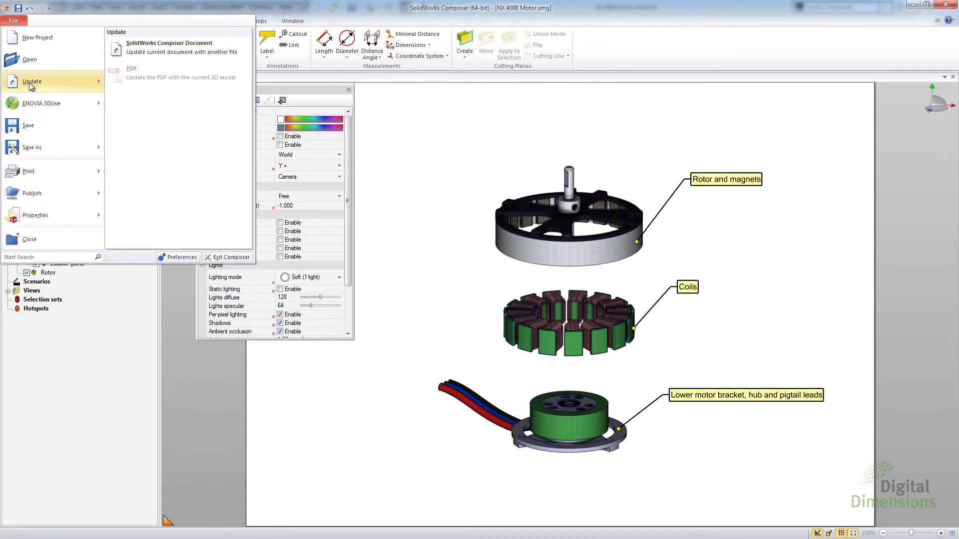
mouse_move(49, 217)
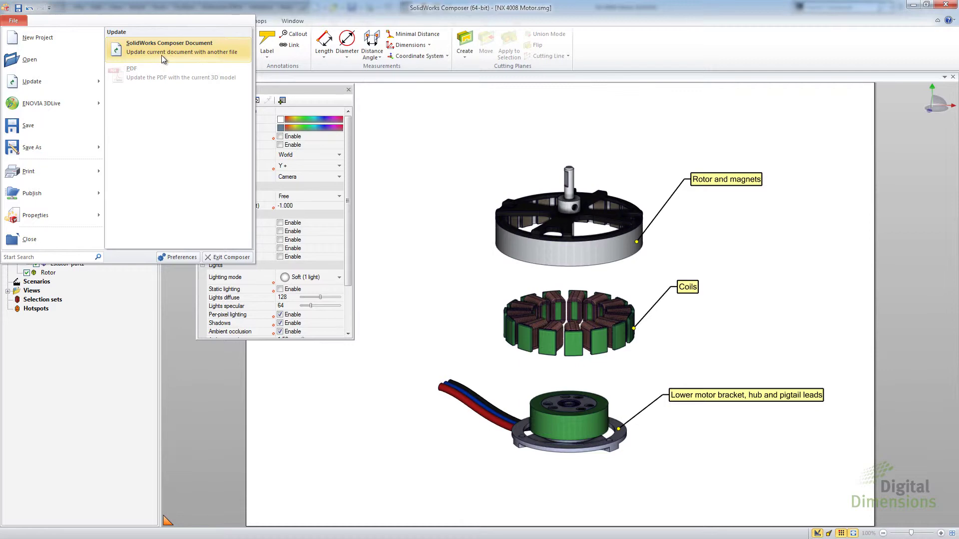
click(158, 52)
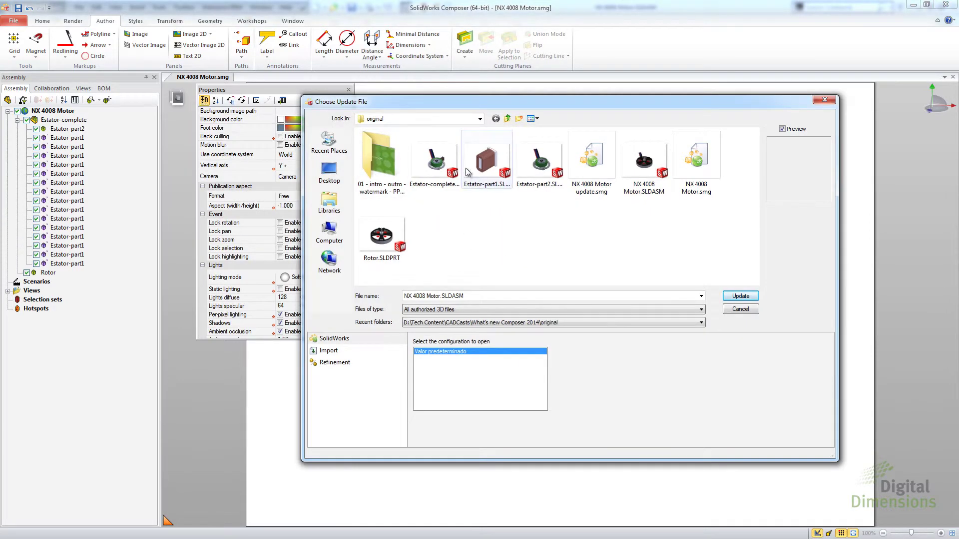
click(434, 161)
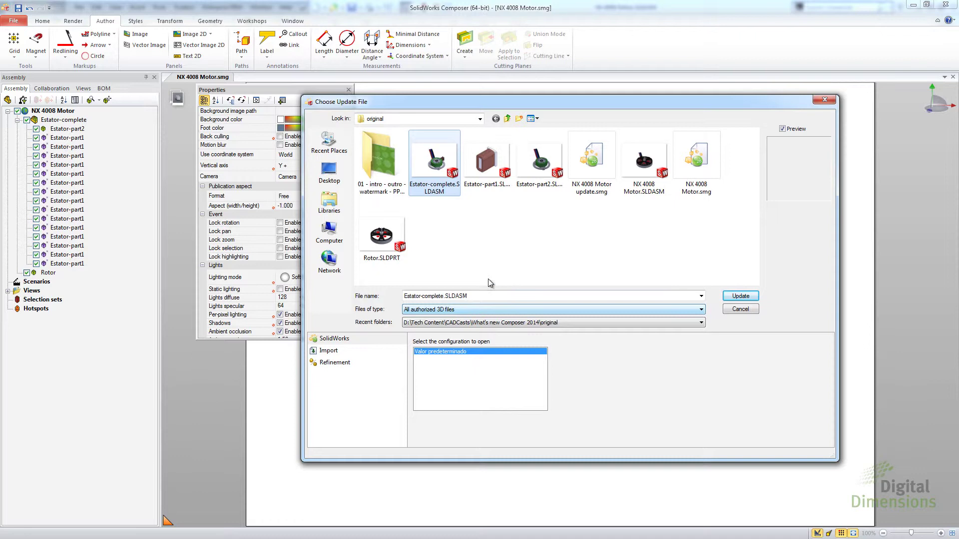
click(650, 168)
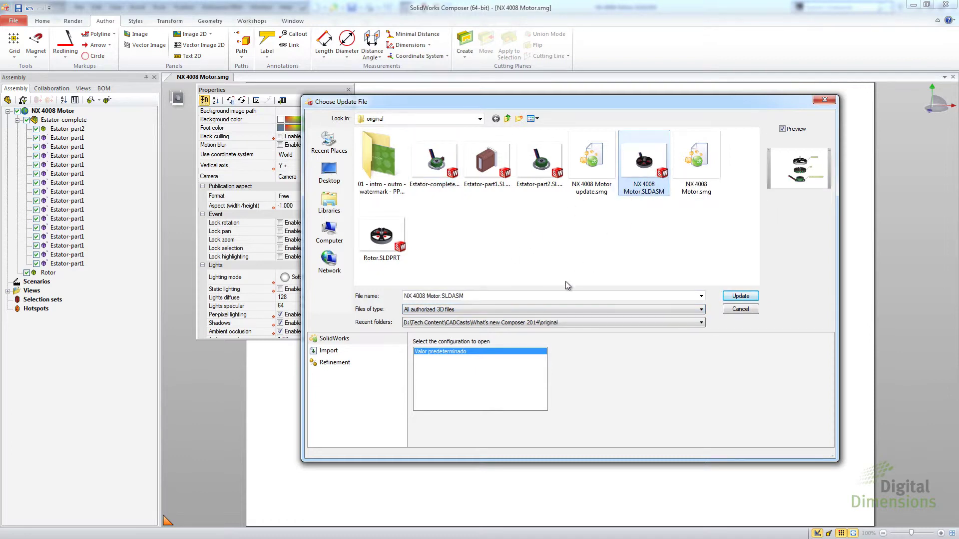
click(341, 351)
click(441, 430)
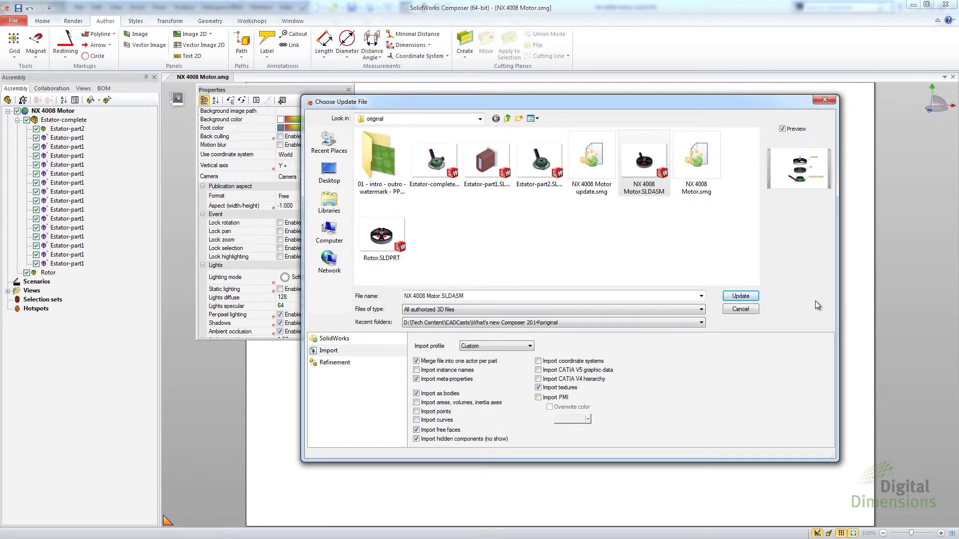
click(741, 297)
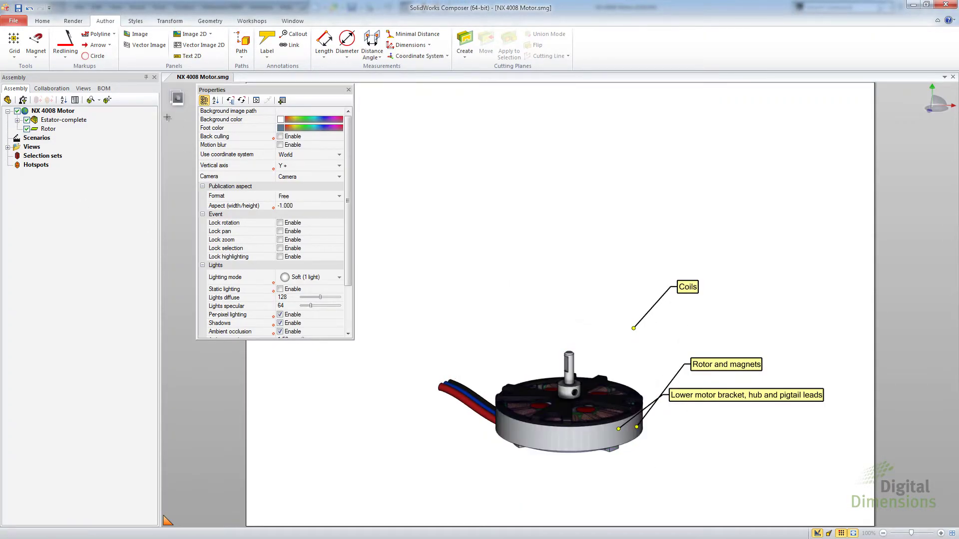
click(83, 88)
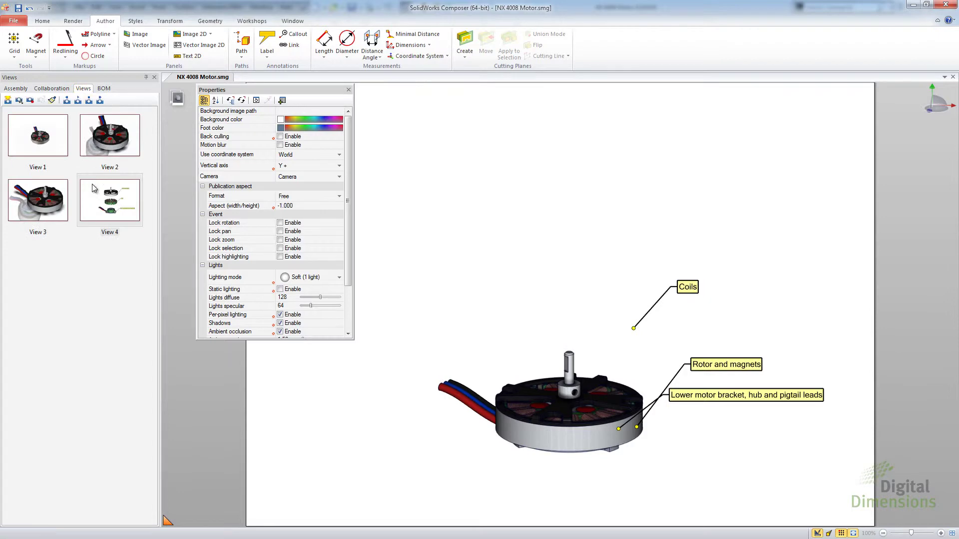
click(64, 192)
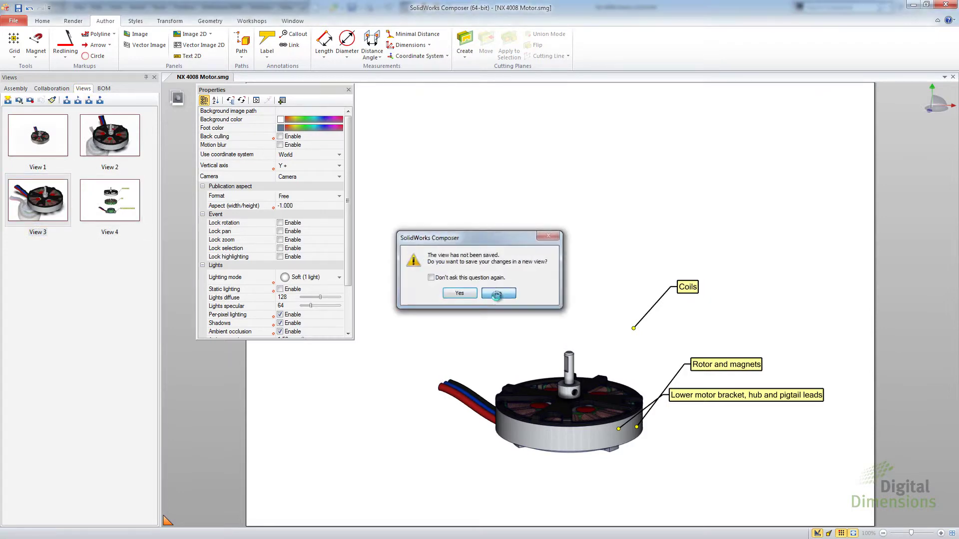
click(502, 294)
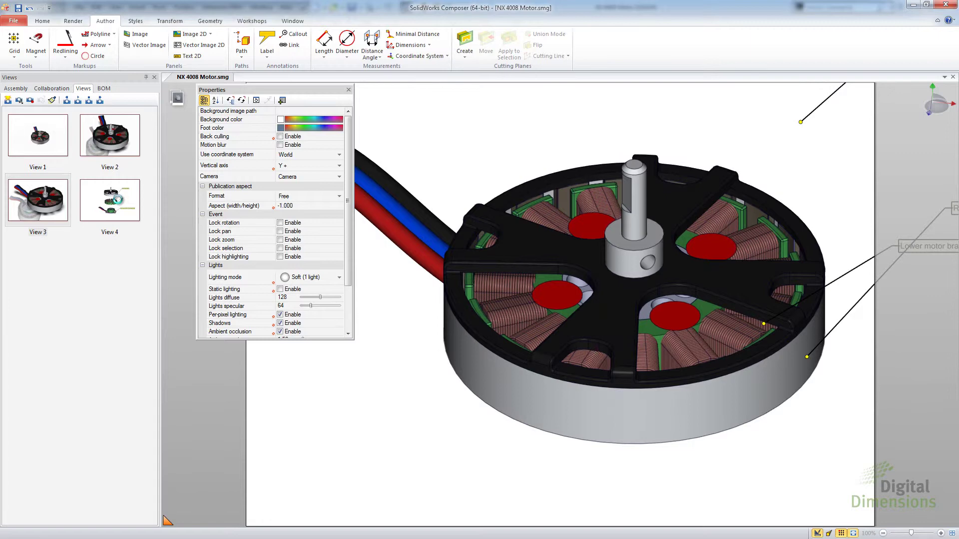
click(110, 200)
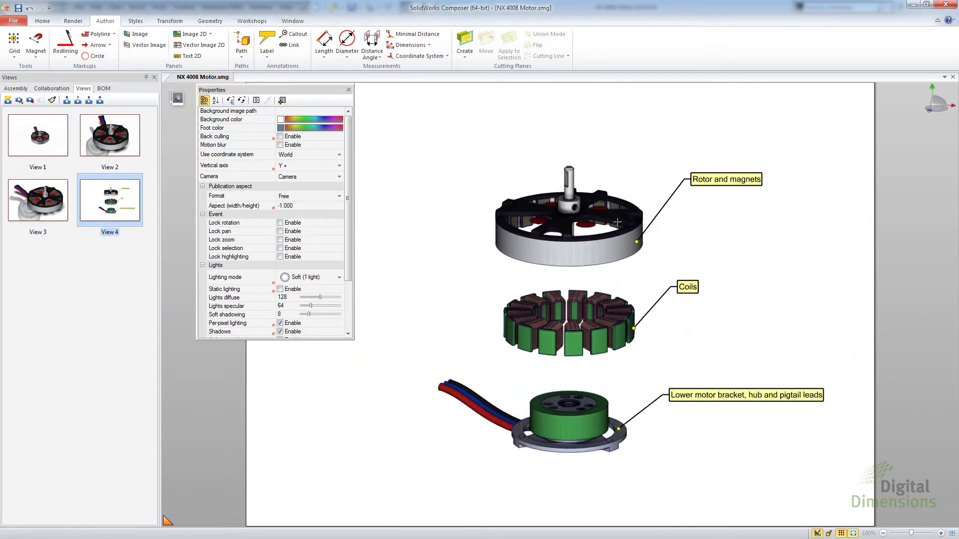
click(403, 169)
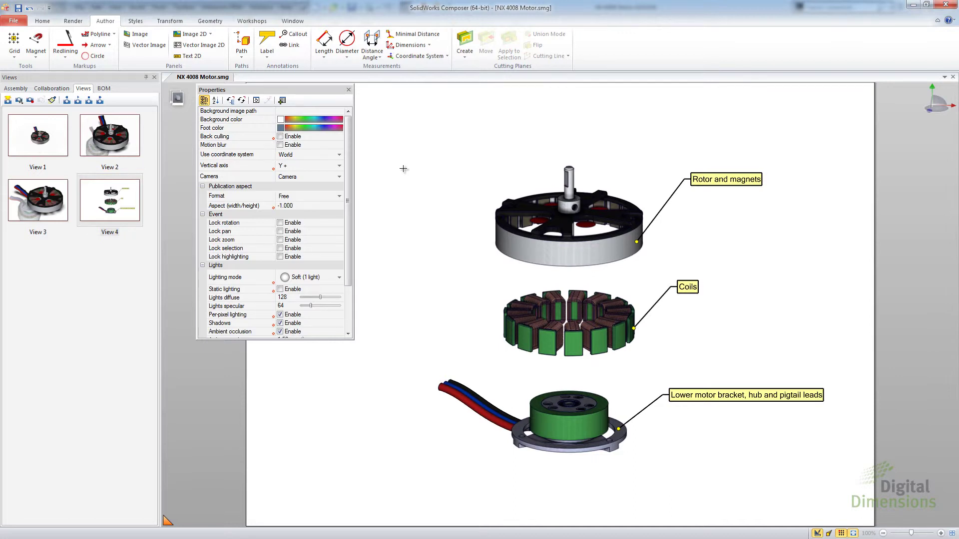
click(16, 22)
mouse_move(58, 222)
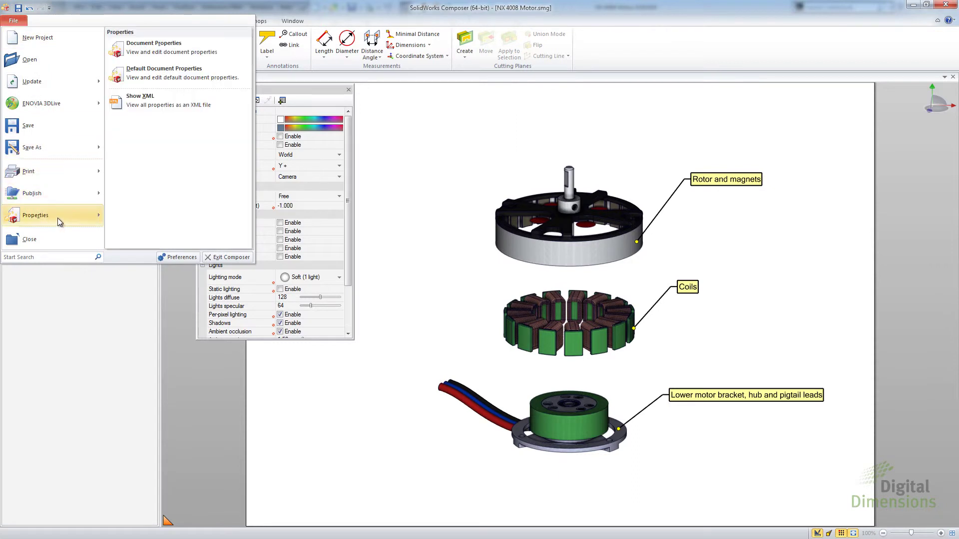
click(175, 52)
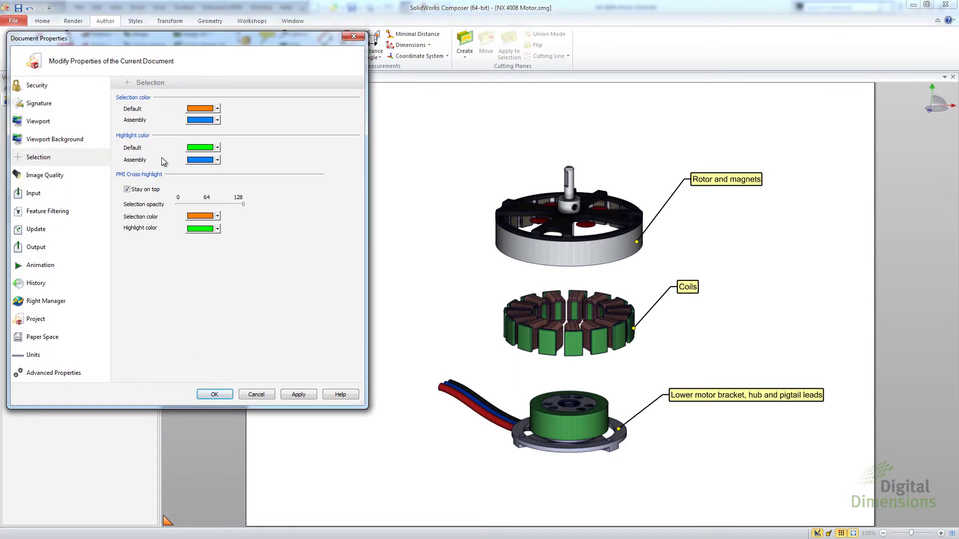
click(40, 158)
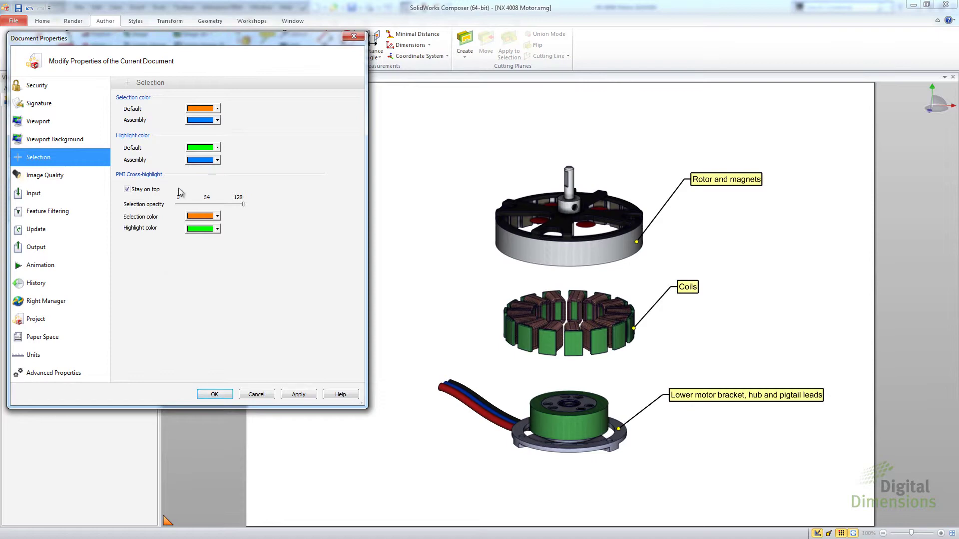
click(256, 395)
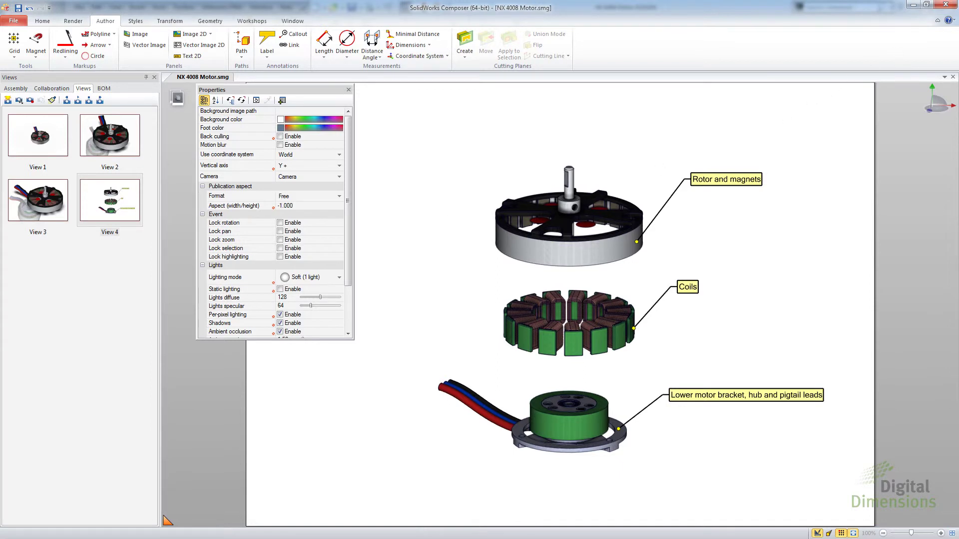
- Open the Composer 2014 release notes, go to the PMI cross-highlight table on page 9, then minimize Reader
click(950, 21)
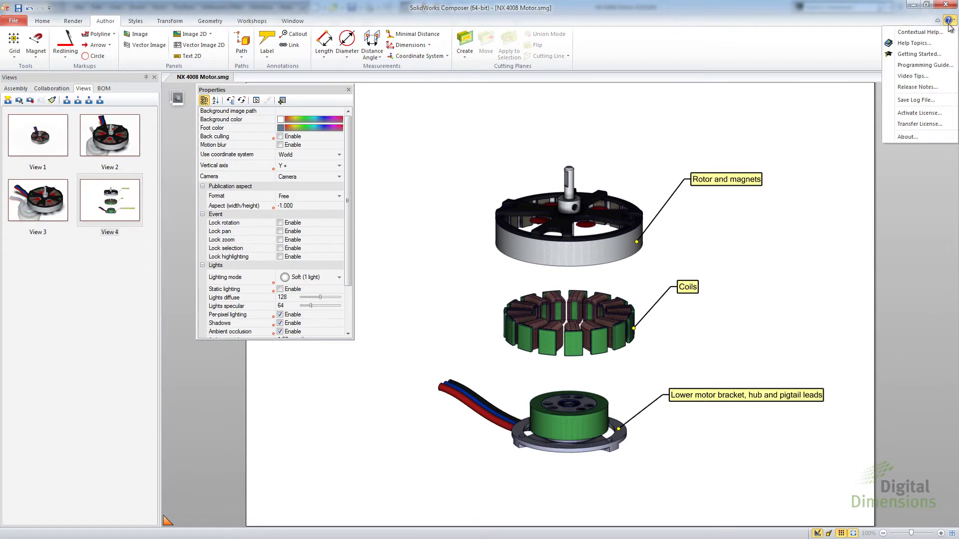
click(919, 87)
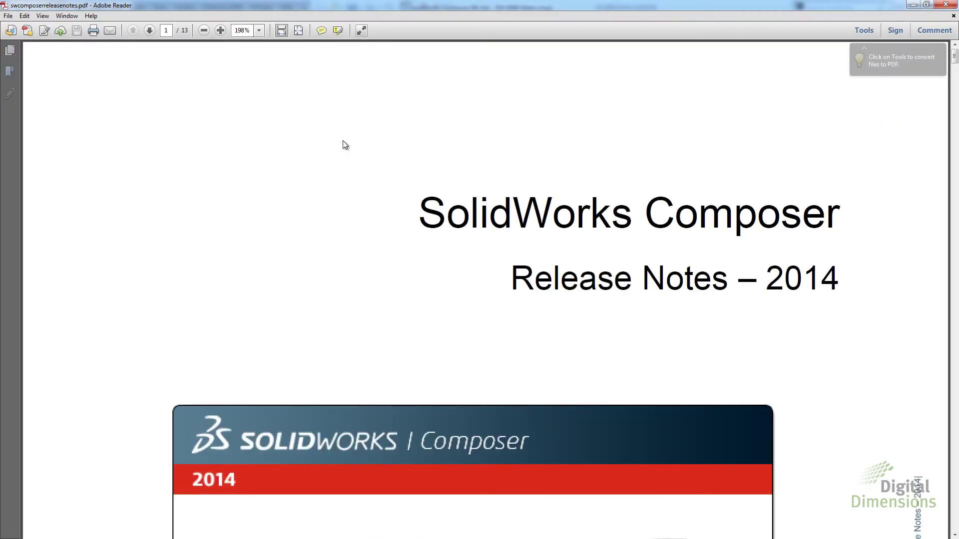
click(298, 31)
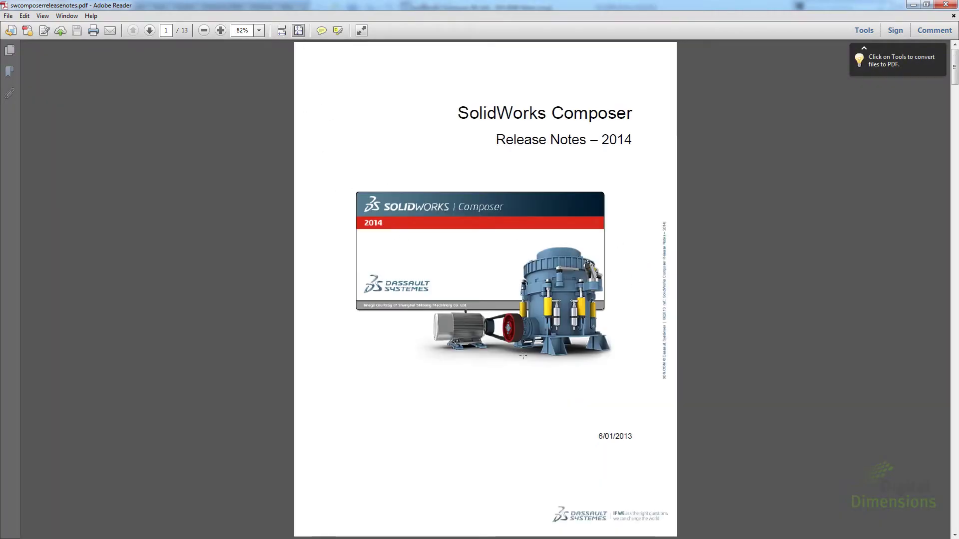
scroll(592, 398, down, 2)
scroll(579, 384, down, 1)
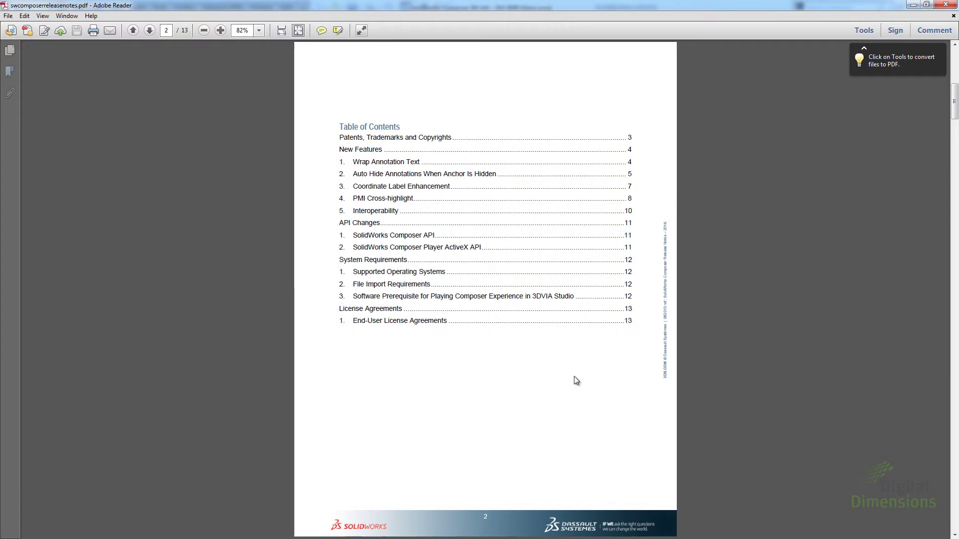
click(380, 190)
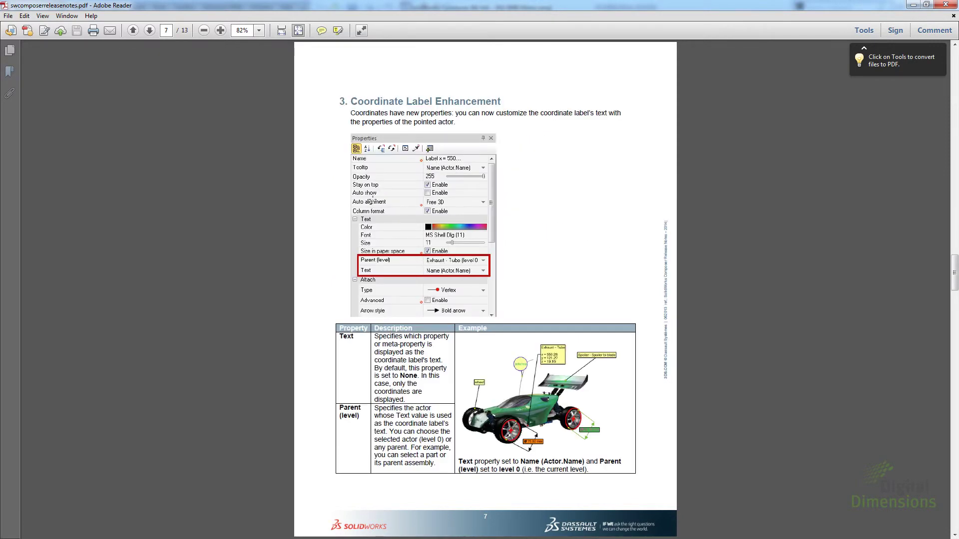
scroll(374, 200, down, 1)
scroll(390, 222, down, 1)
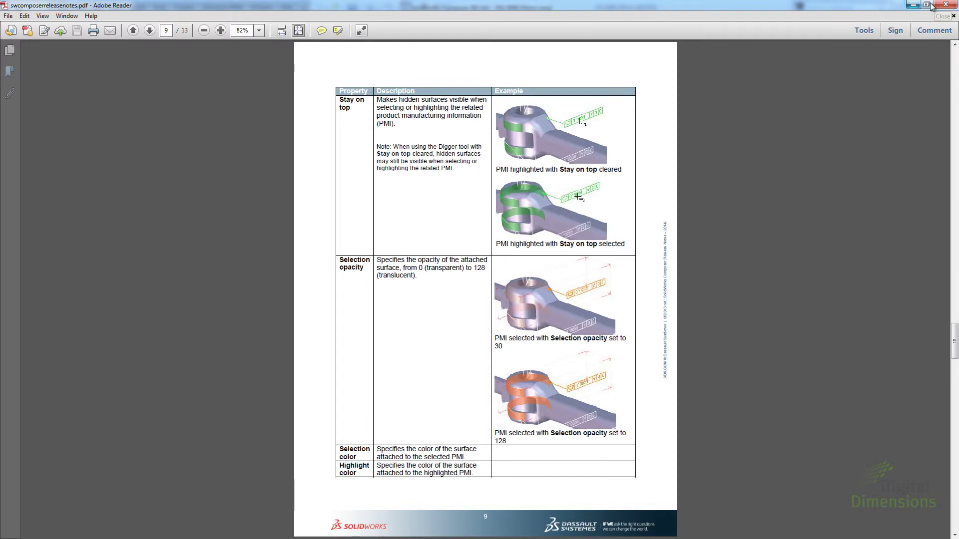
click(912, 5)
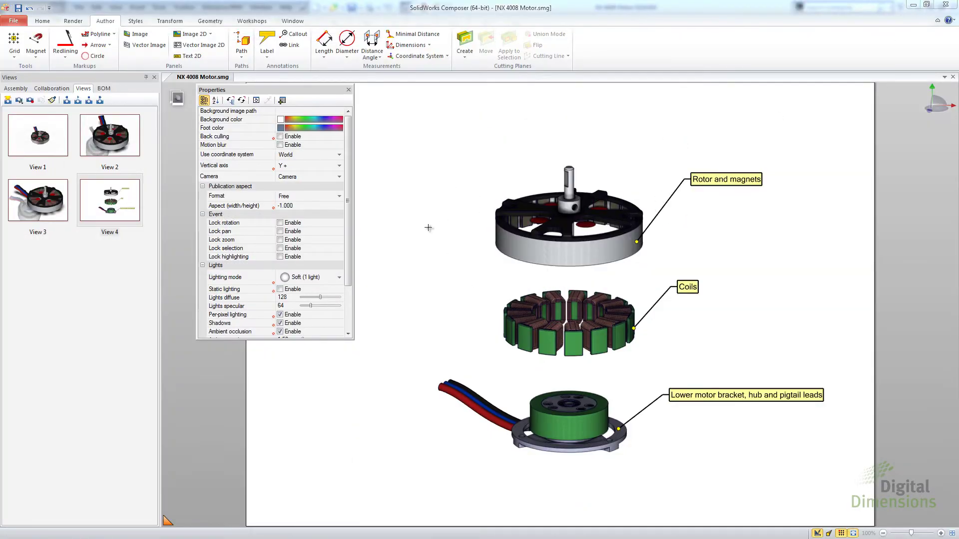
- Turn and zoom the view onto the rotor, and switch Shadows off in the Render settings
drag(432, 213, 463, 220)
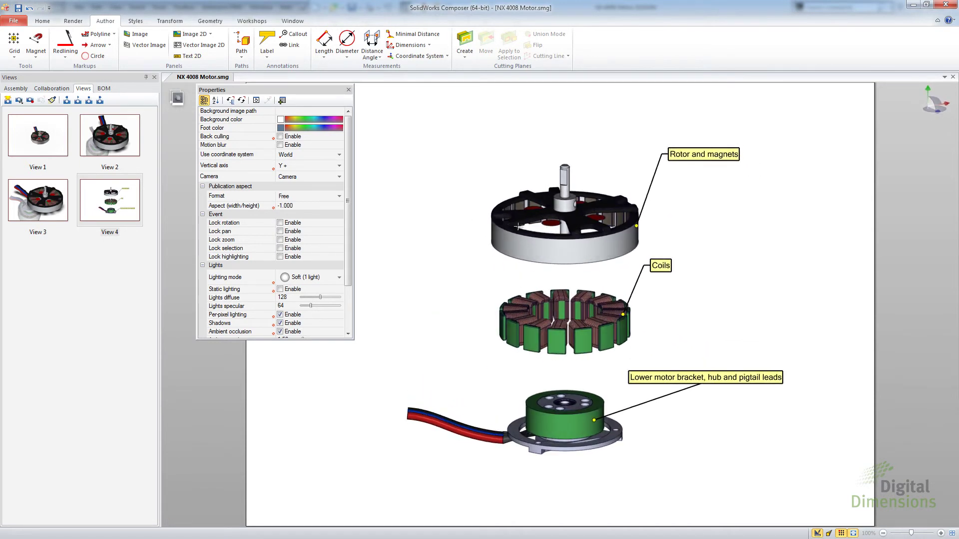
mouse_move(565, 219)
mouse_down()
mouse_move(568, 208)
mouse_move(563, 221)
mouse_up()
scroll(554, 202, up, 3)
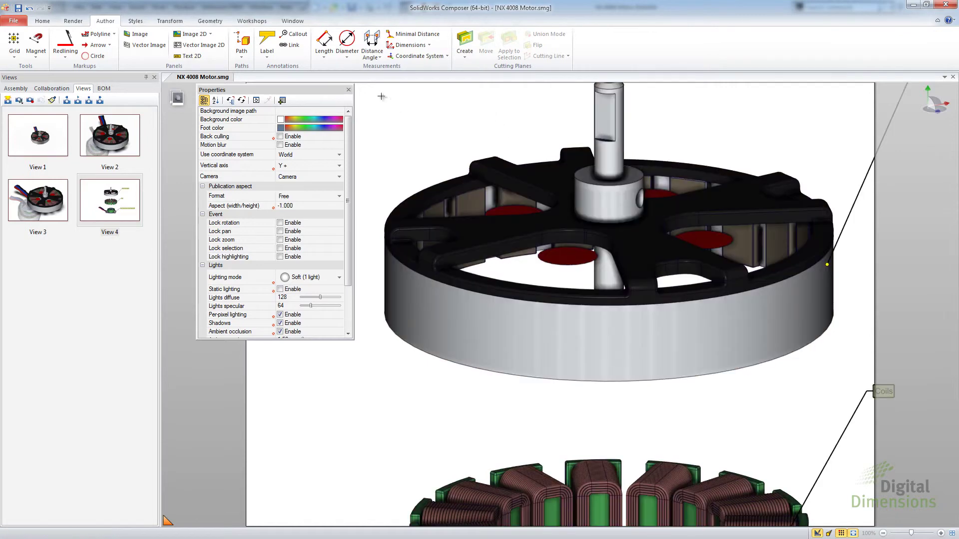
click(73, 20)
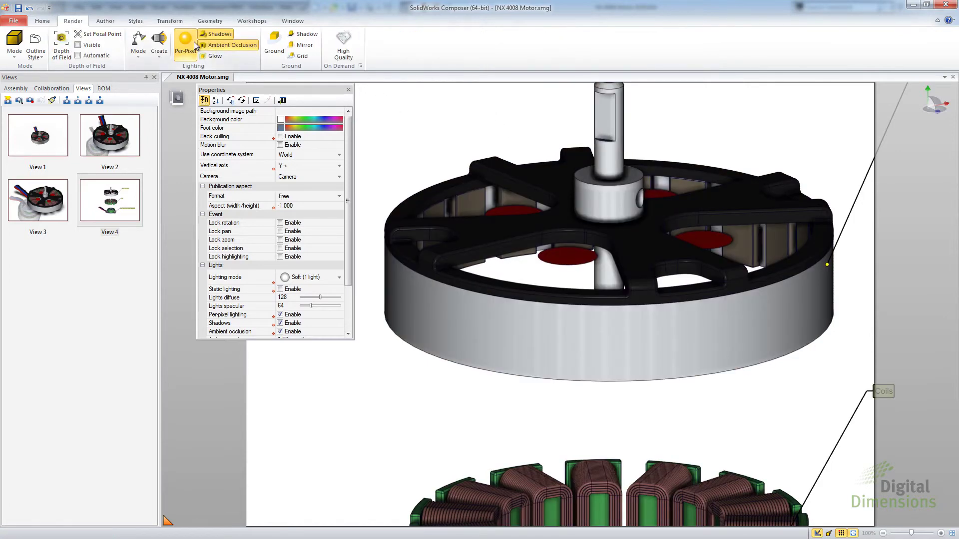
click(218, 34)
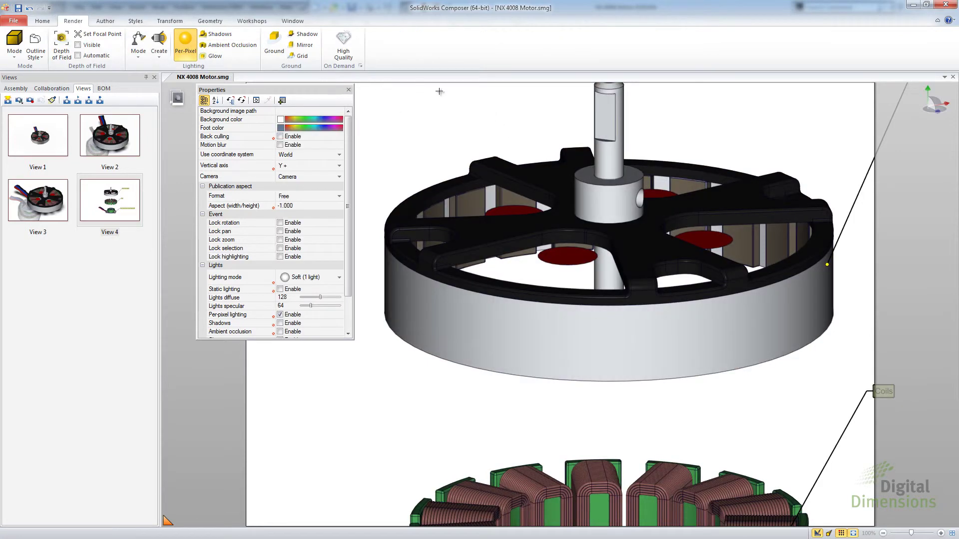
drag(418, 137, 418, 137)
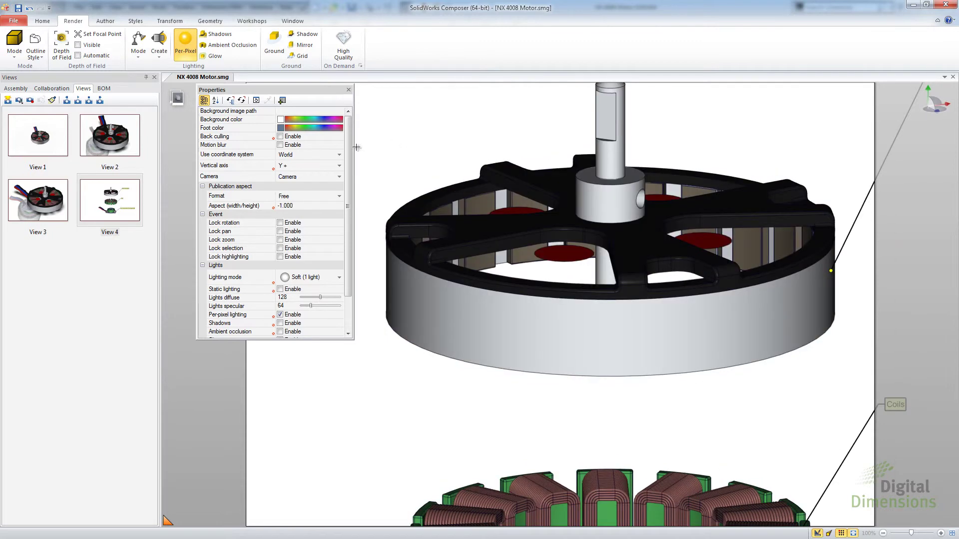
- In Document Properties > Selection, uncheck Stay on top for PMI cross-highlighting and apply
click(14, 21)
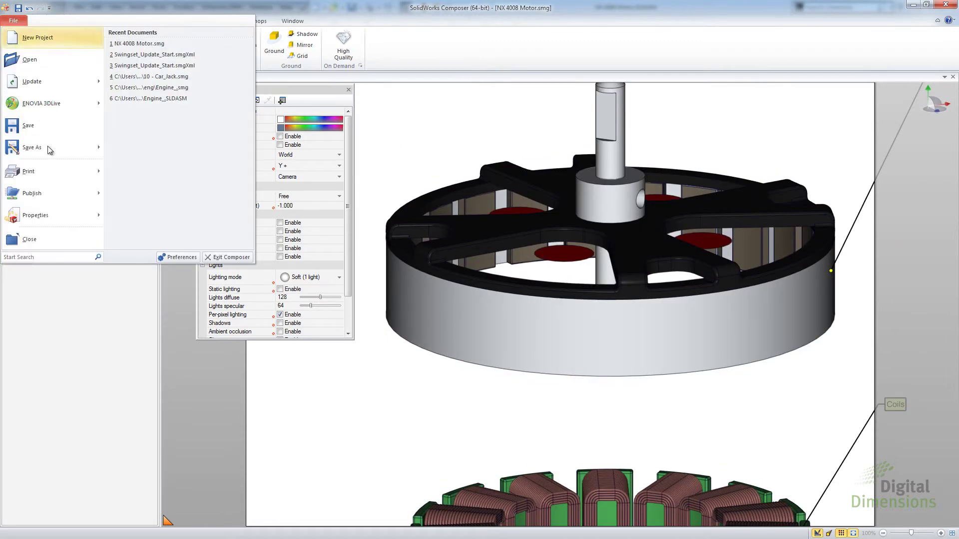
mouse_move(53, 214)
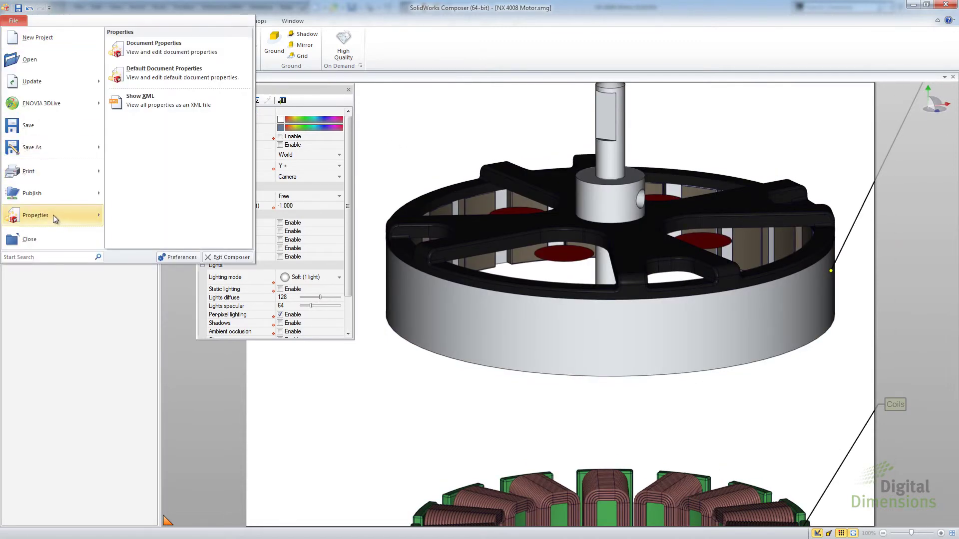
click(165, 47)
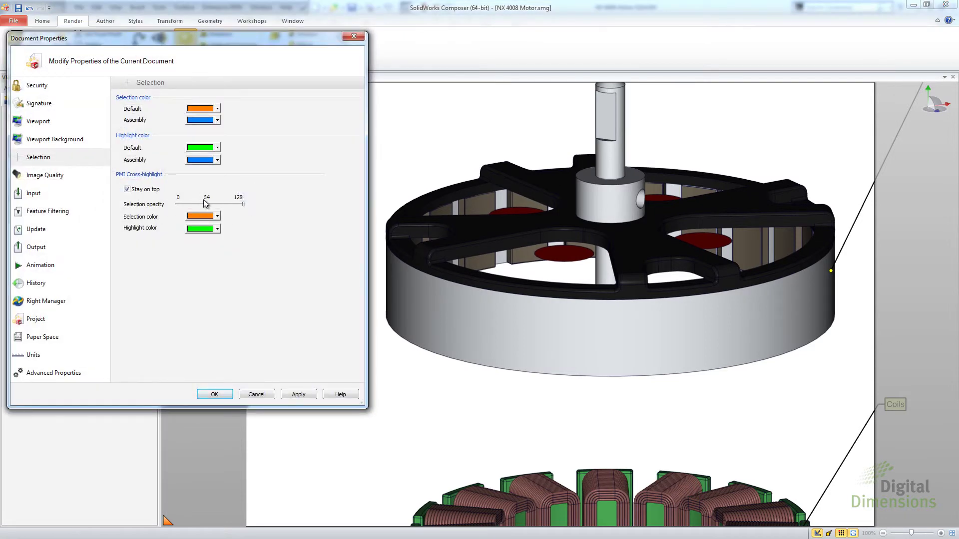
click(126, 189)
click(402, 274)
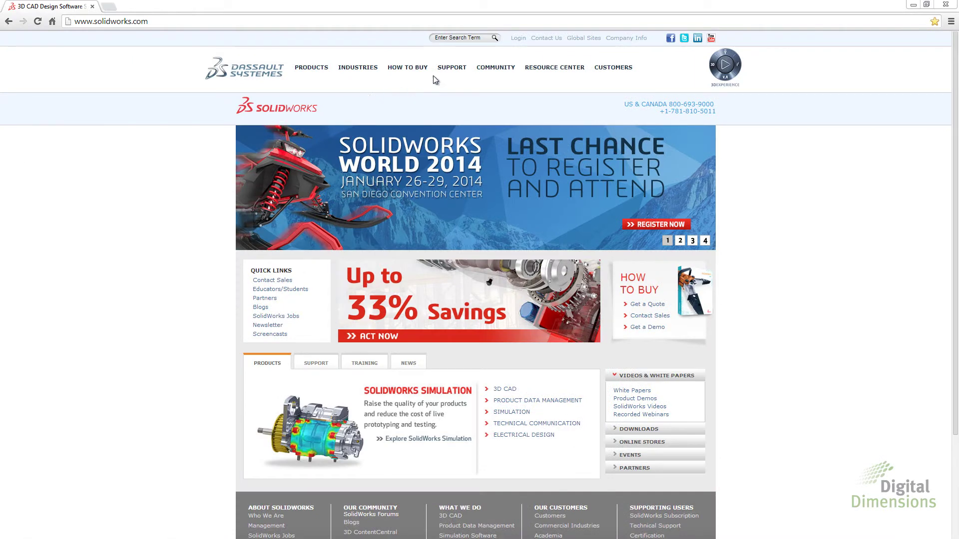
- Go through Support > System Requirements to the SolidWorks Composer System Requirements page
mouse_move(452, 70)
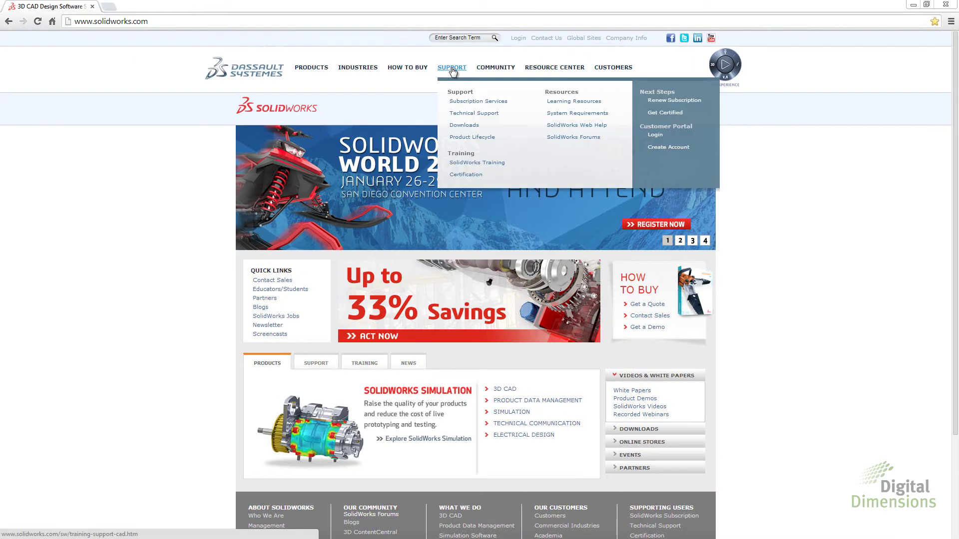
click(560, 115)
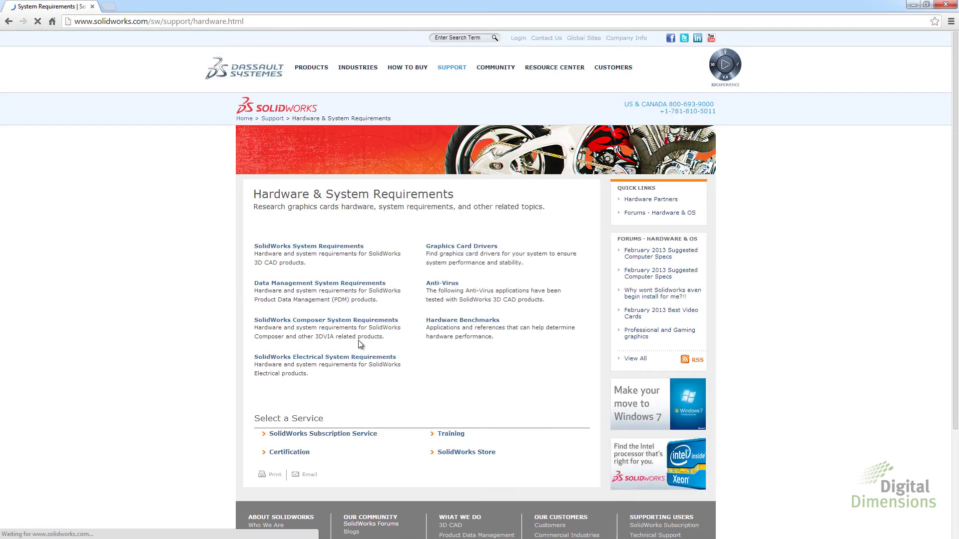
click(293, 321)
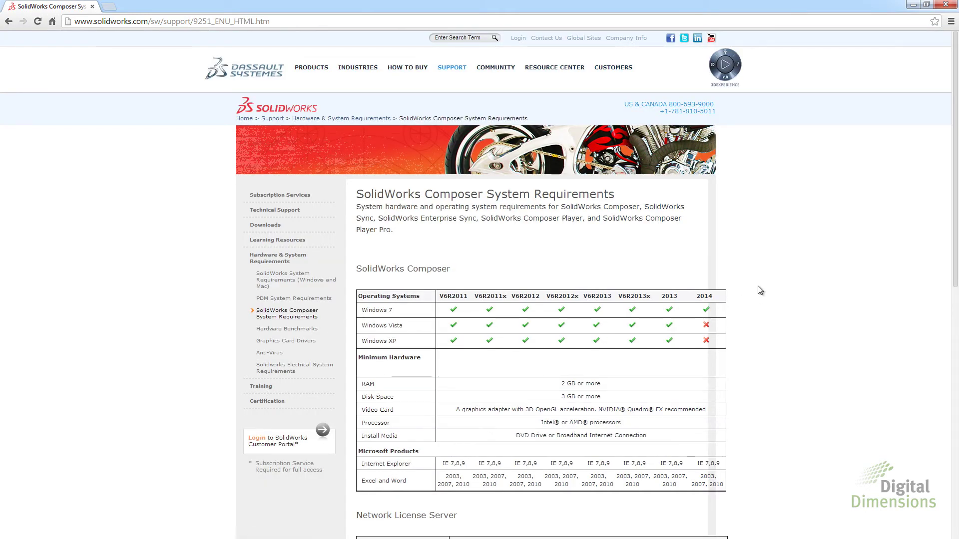
- Scroll to the Video Card row and select its 3D OpenGL acceleration requirement text
scroll(746, 297, down, 1)
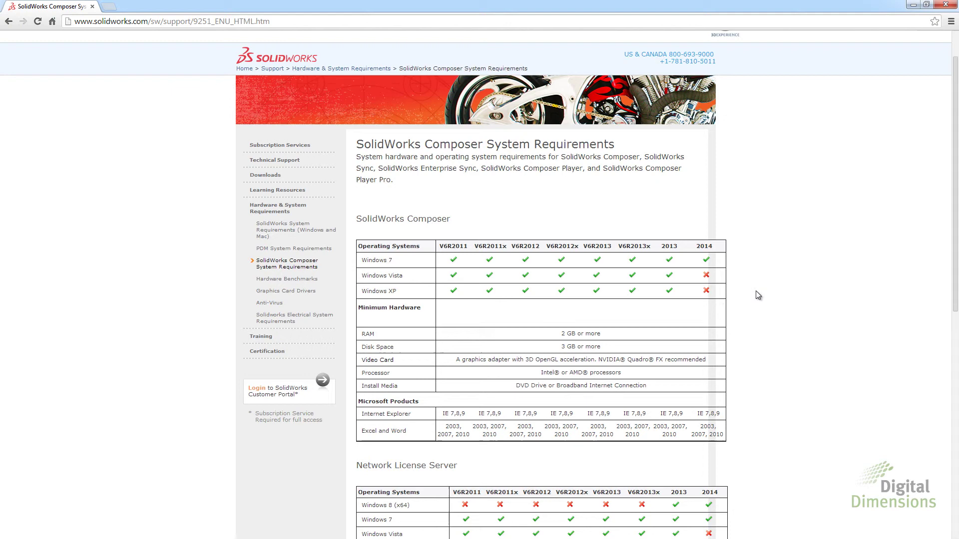
scroll(756, 293, down, 1)
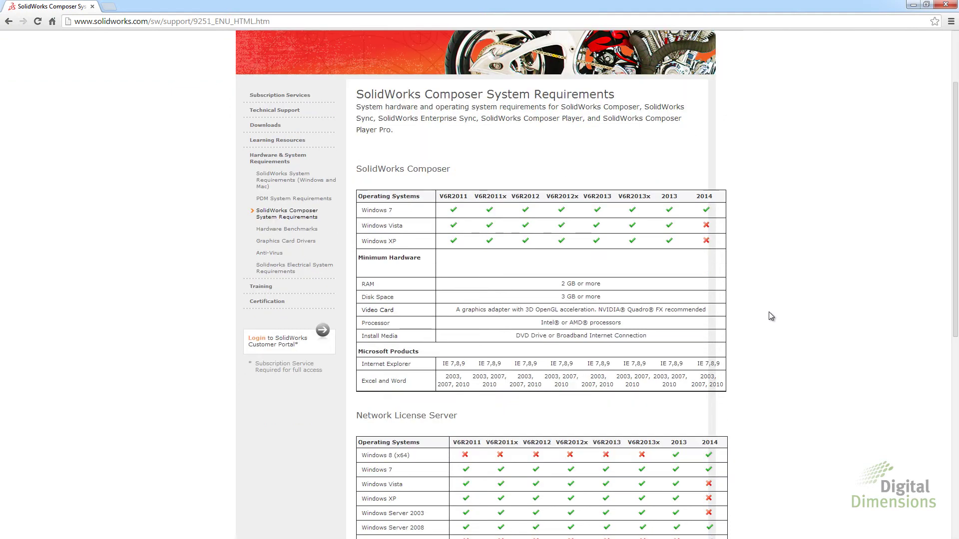
scroll(768, 312, down, 1)
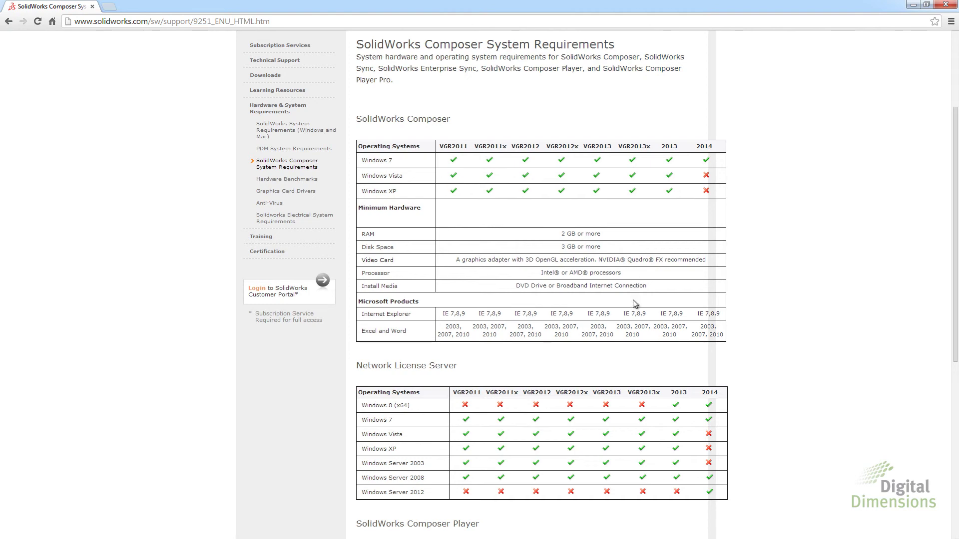
double_click(518, 259)
drag(540, 259, 583, 260)
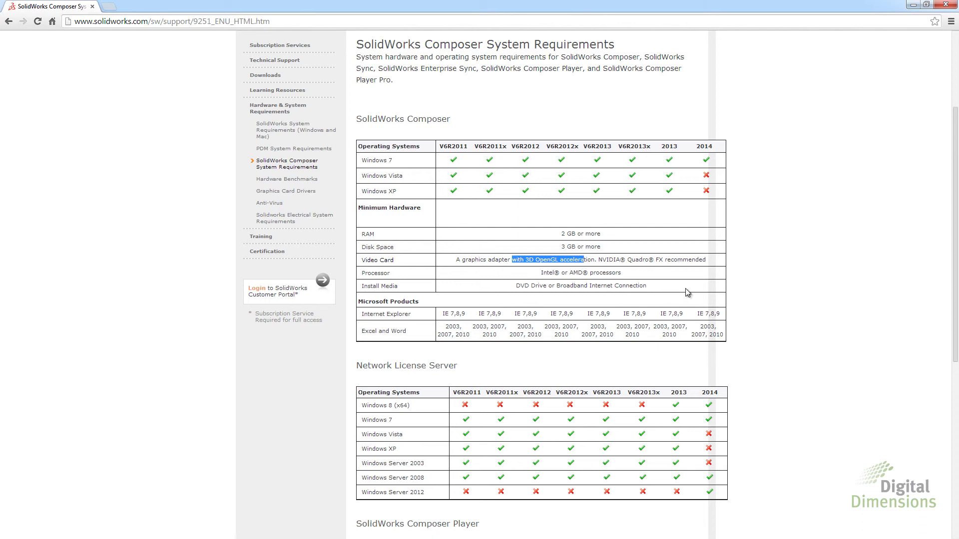